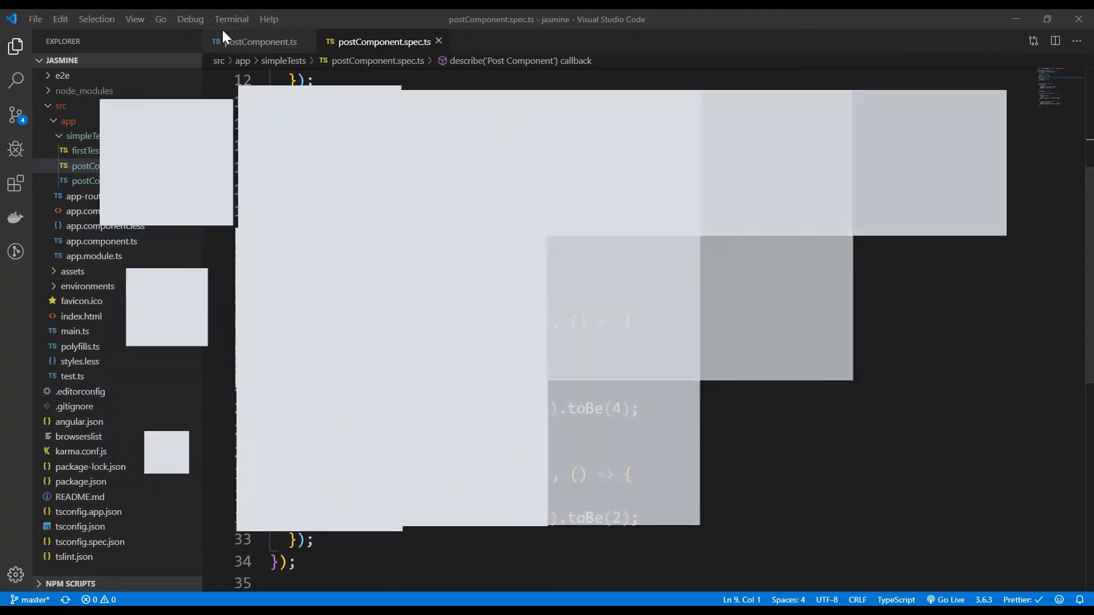
Step: Review the like and dislike methods in postComponent.ts, then return to the spec
click(256, 41)
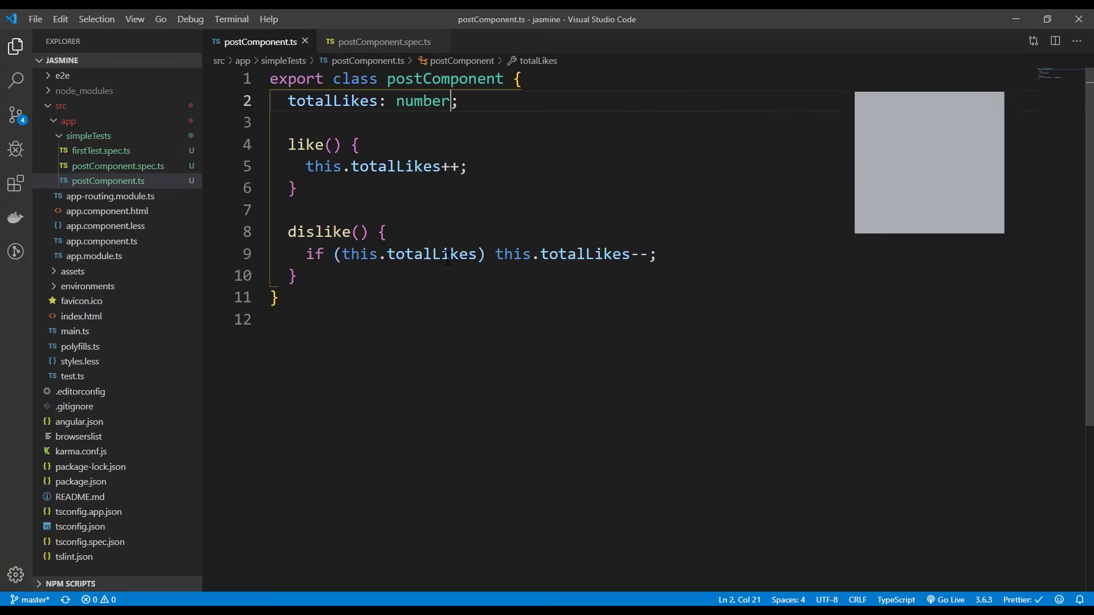
double_click(306, 144)
double_click(325, 232)
click(384, 41)
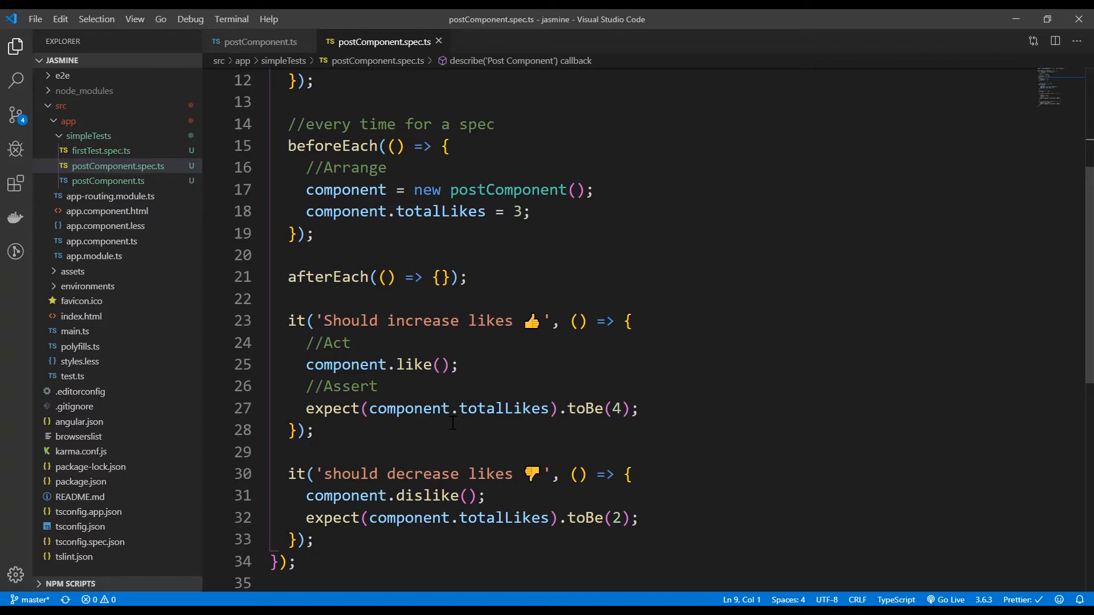
scroll(454, 423, down, 3)
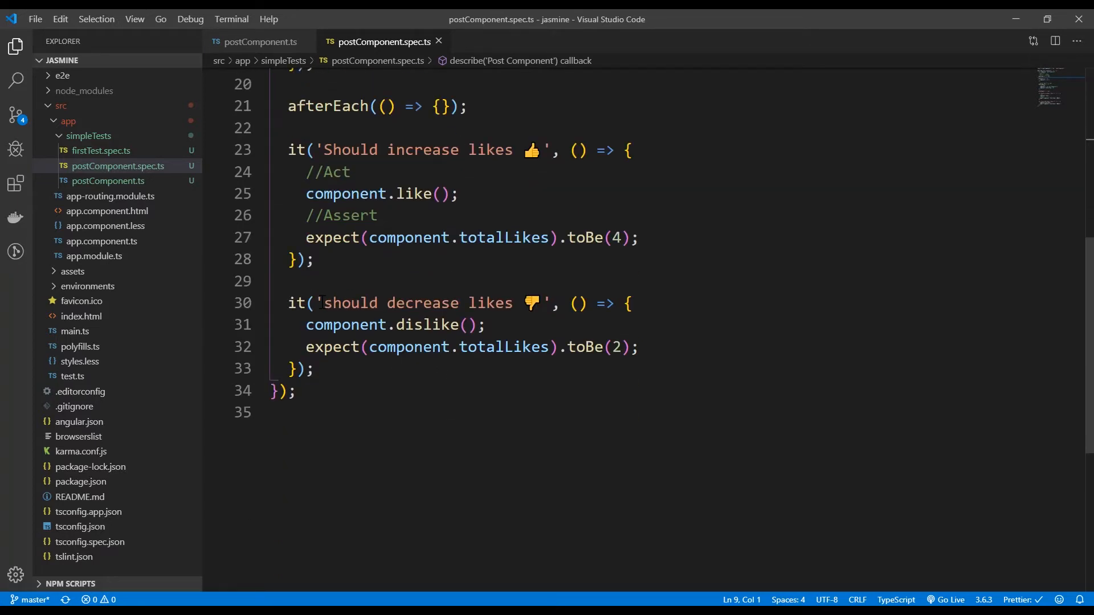
Step: Select the decrease-likes and increase-likes specs to review the existing tests
drag(318, 370, 385, 280)
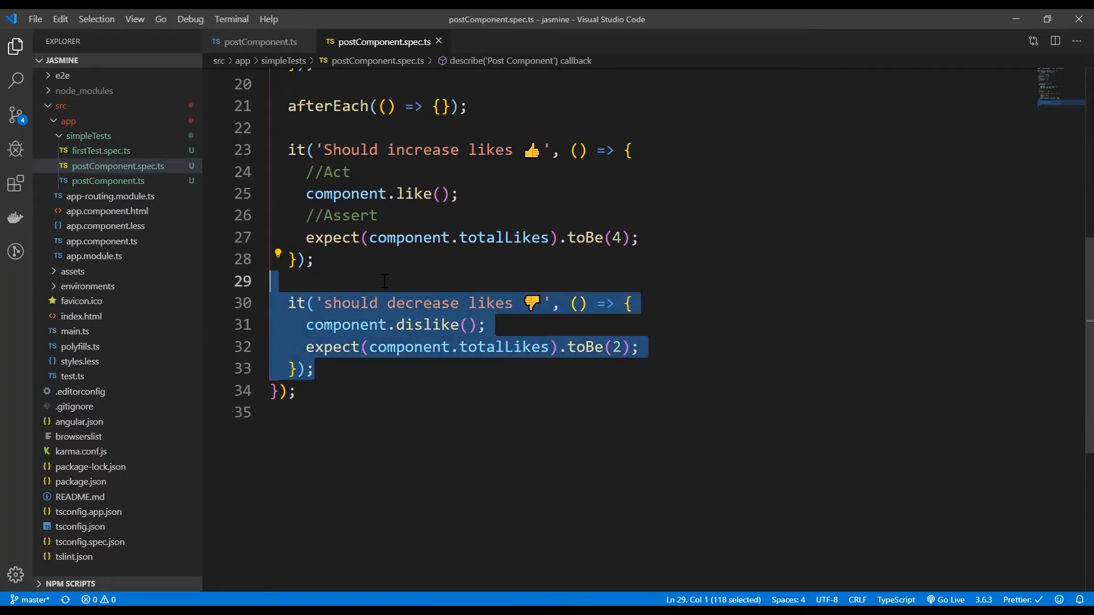
key(shift+Up)
key(shift+Up)
key(shift+Up)
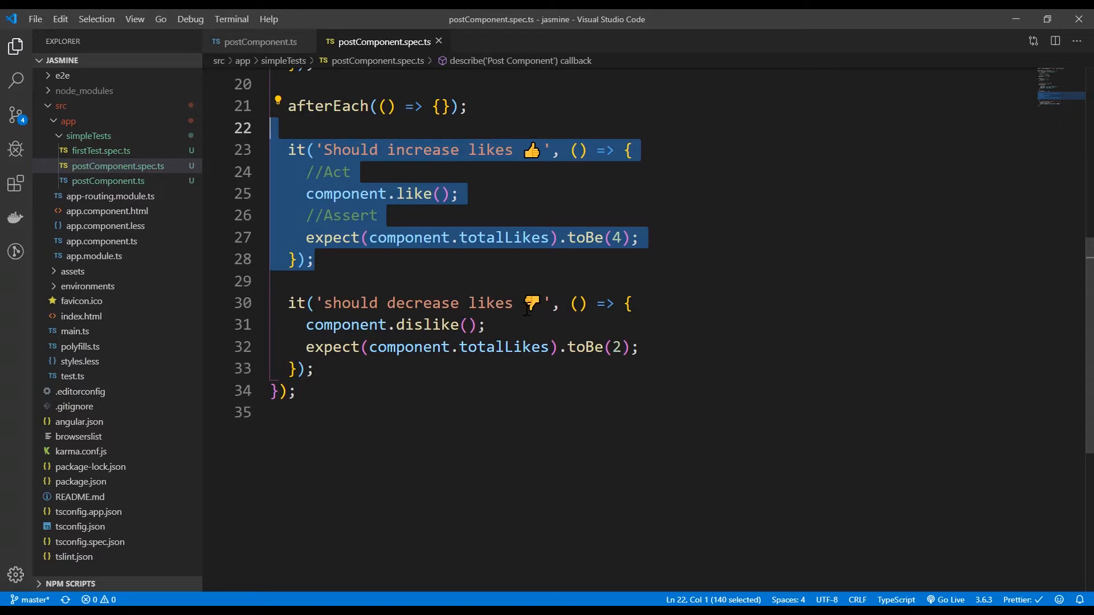
double_click(504, 118)
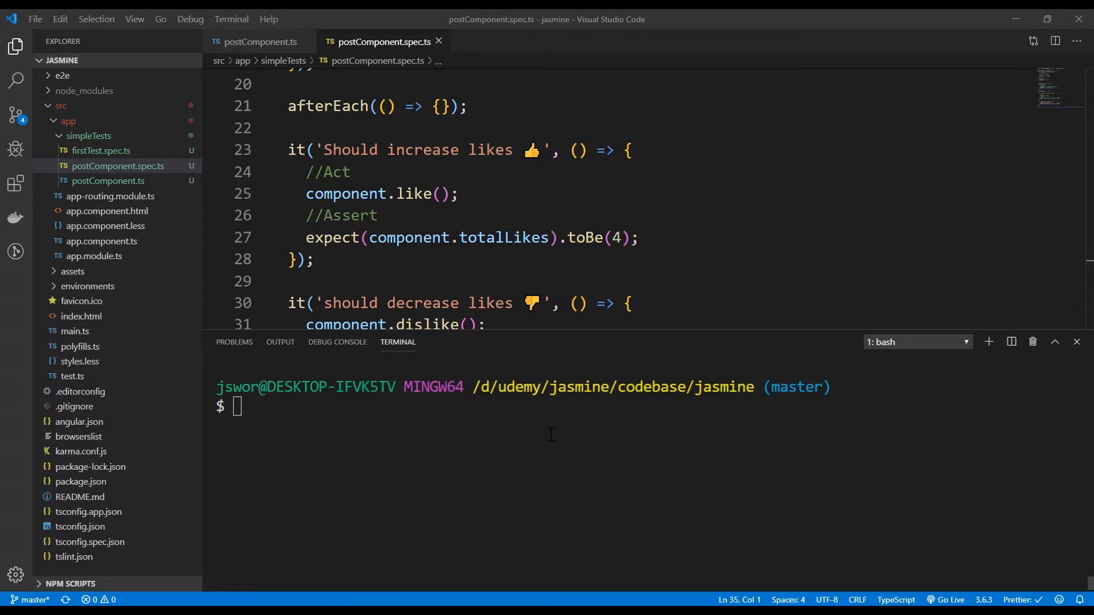
Step: Run ng test --code-coverage in the integrated terminal
click(622, 495)
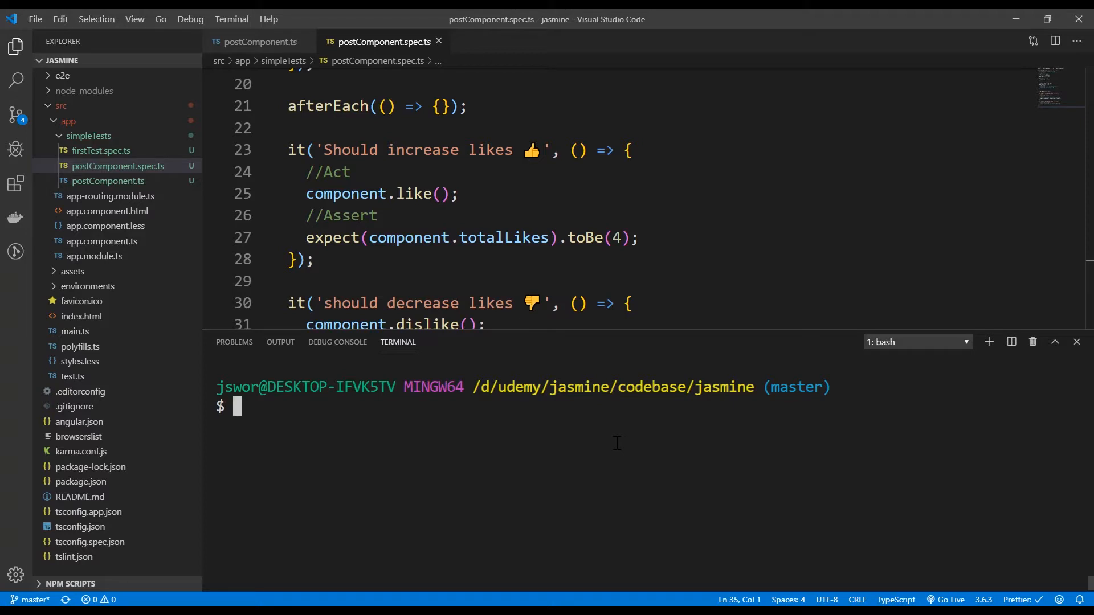
text(ng test )
text(--)
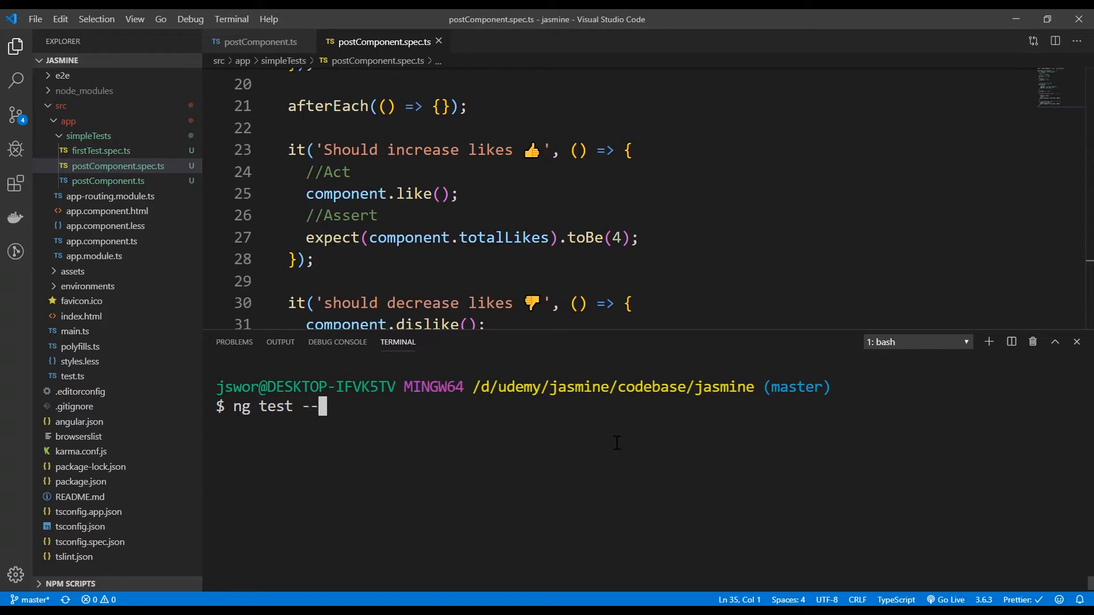
text(code-c)
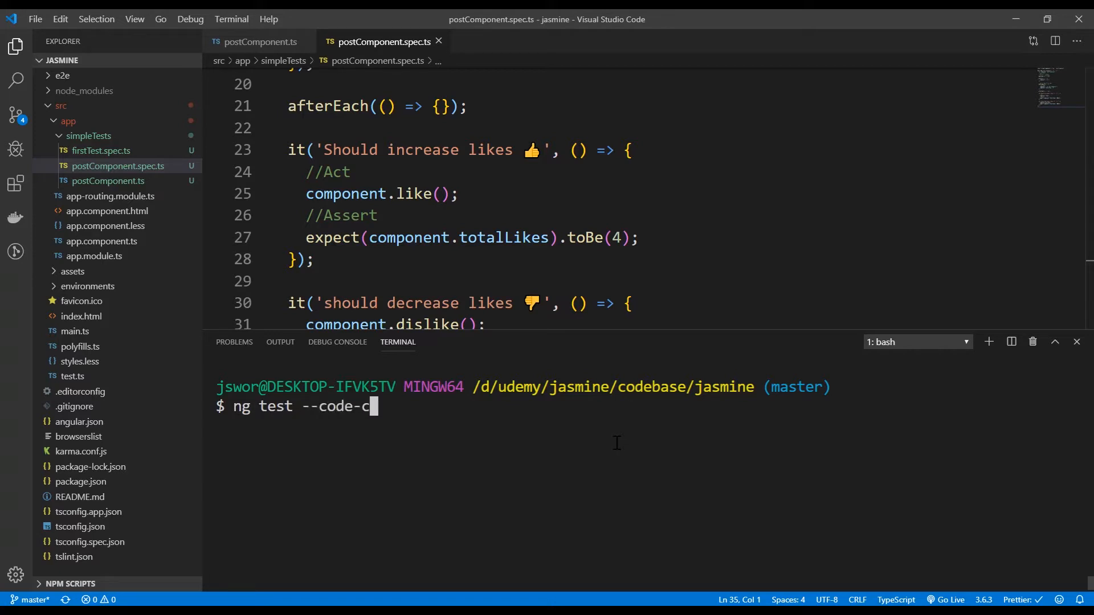
text(overage)
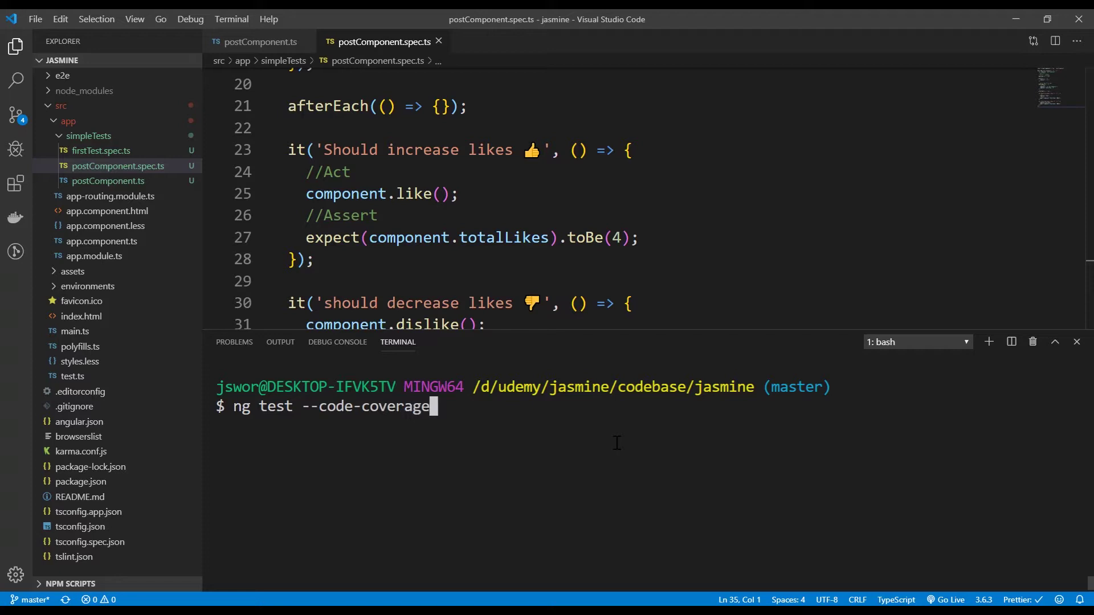
key(Return)
click(80, 451)
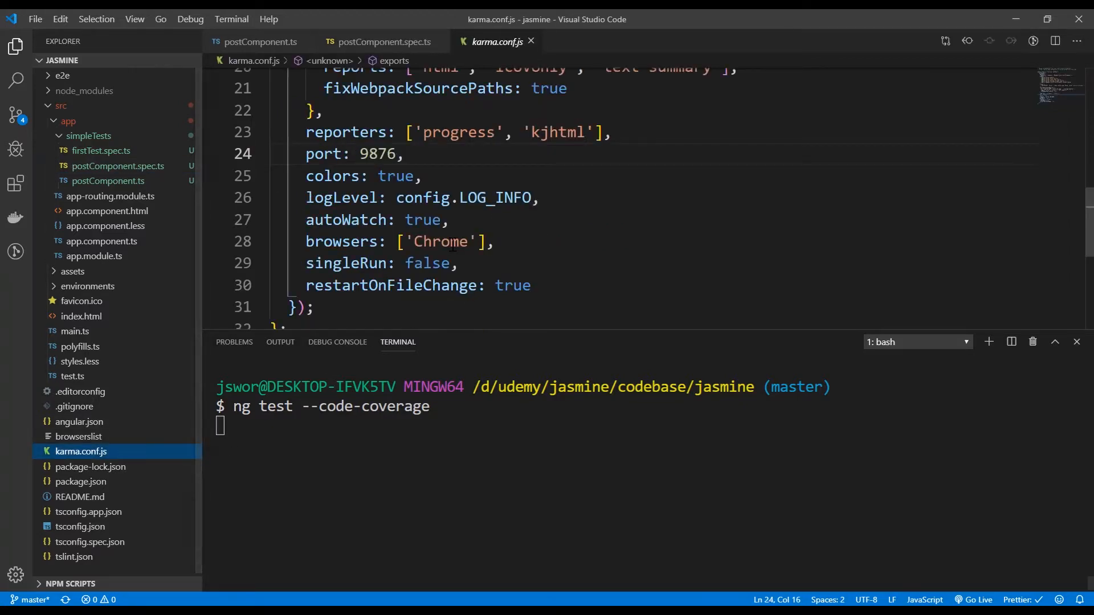
scroll(365, 220, up, 1)
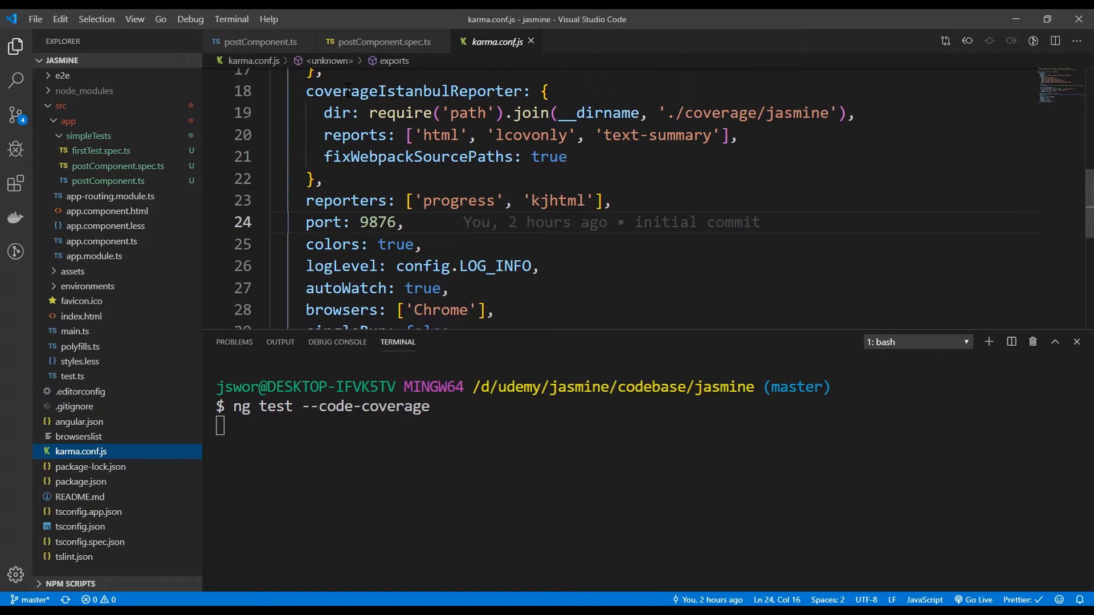
drag(669, 113, 814, 114)
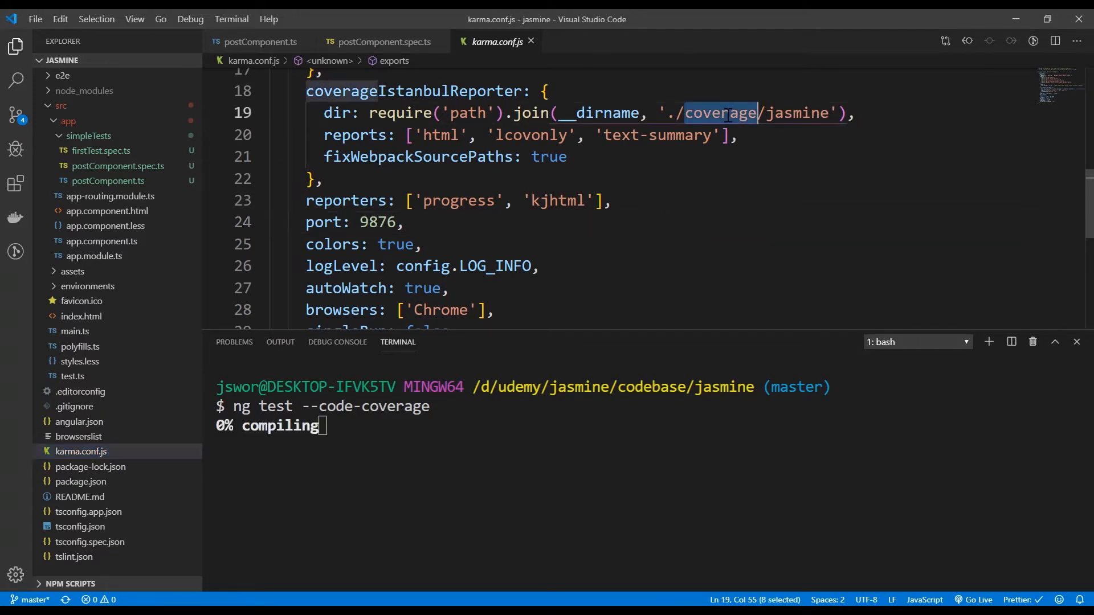
click(767, 179)
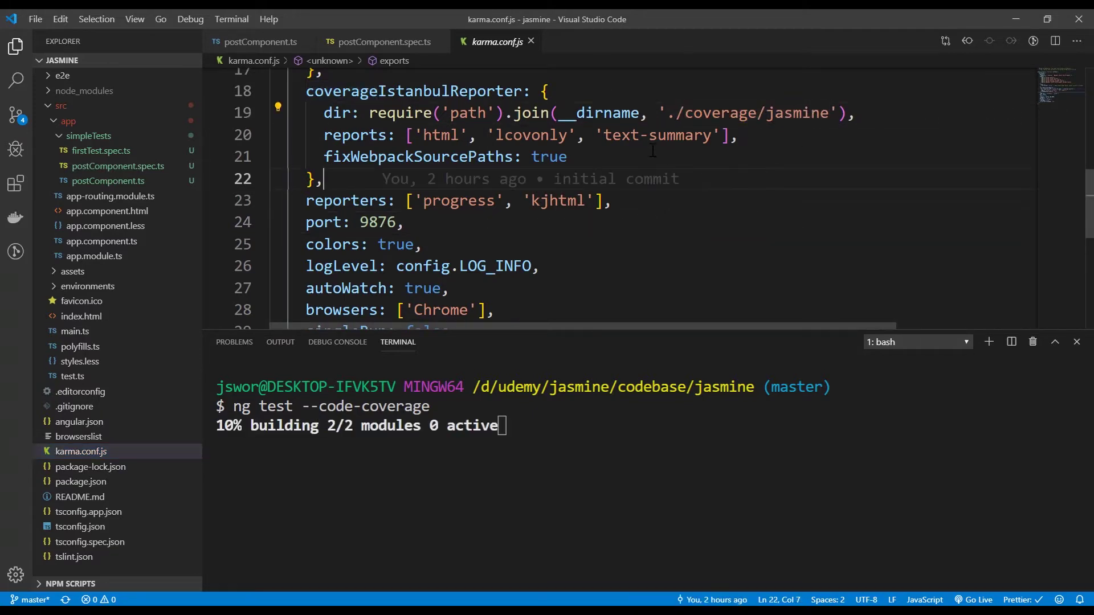
click(530, 41)
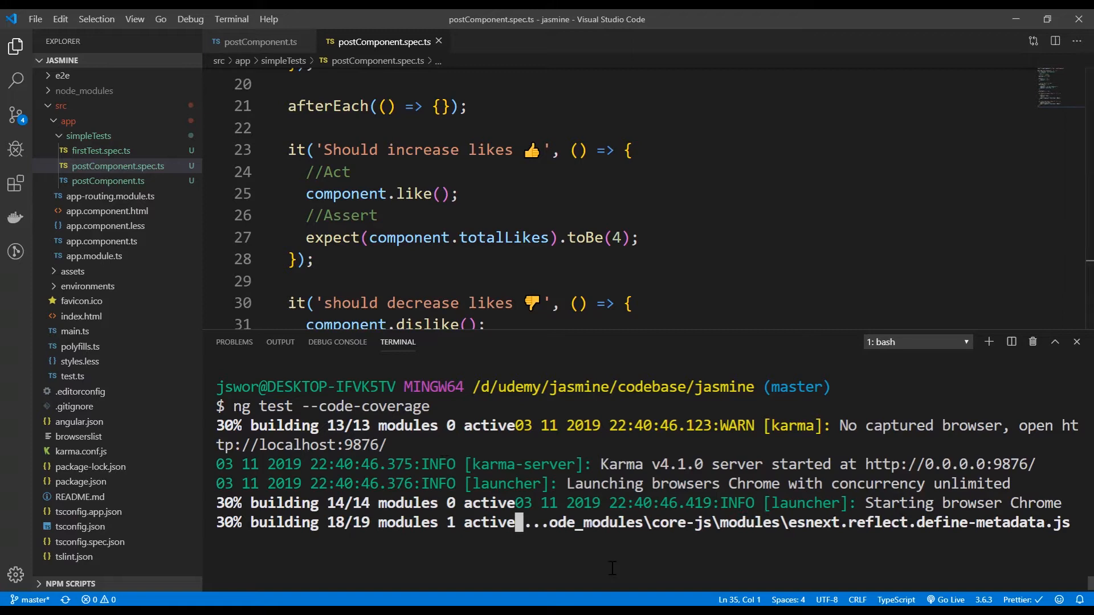
Step: Hide the terminal, glance at the component source, and return to the full spec file
key(ctrl+grave)
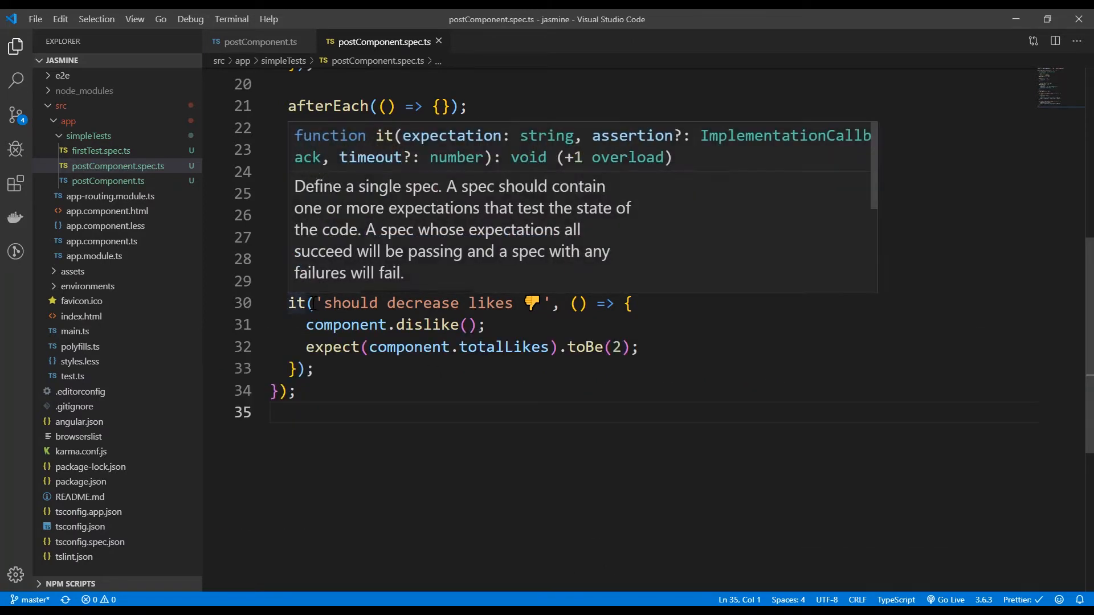
double_click(290, 302)
scroll(342, 283, up, 8)
scroll(342, 282, up, 5)
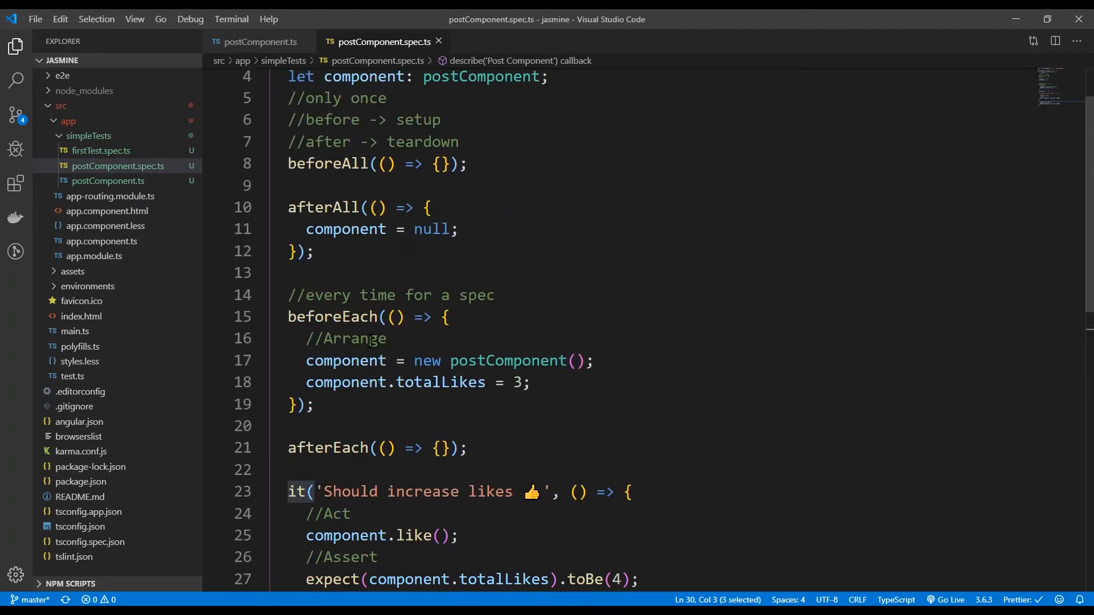
scroll(342, 282, up, 3)
click(264, 44)
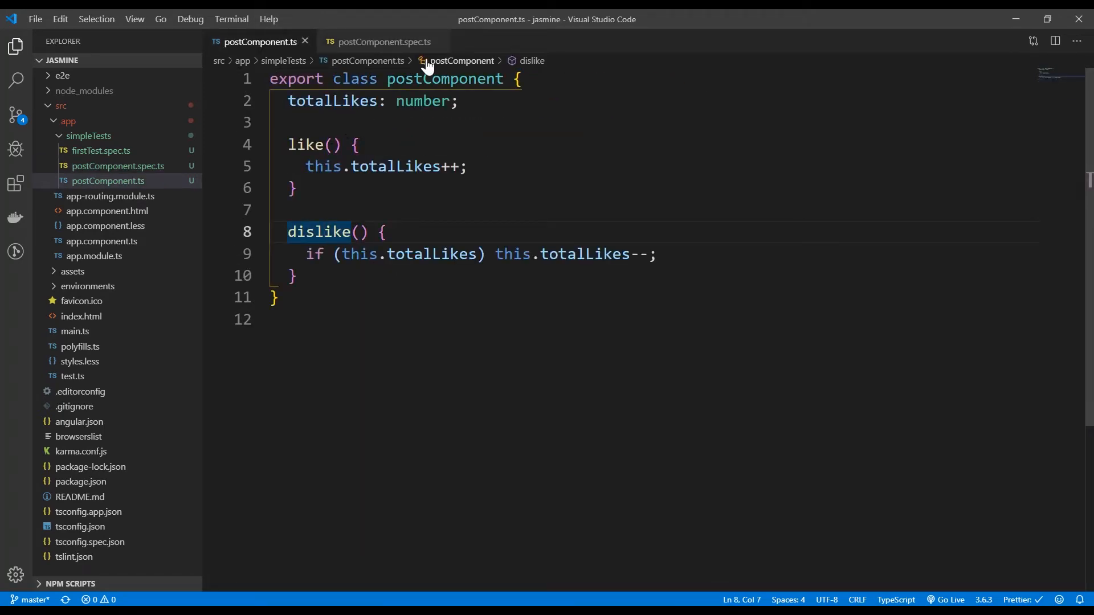
click(385, 41)
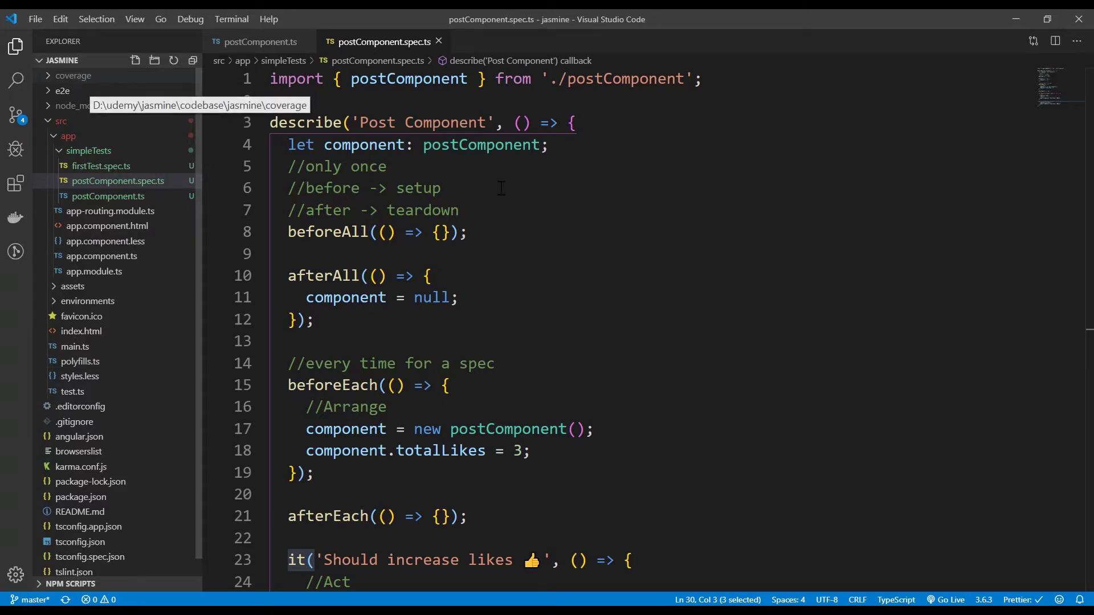
Step: Enlarge the interface two steps and expand the generated coverage folder
click(817, 207)
key(ctrl+plus)
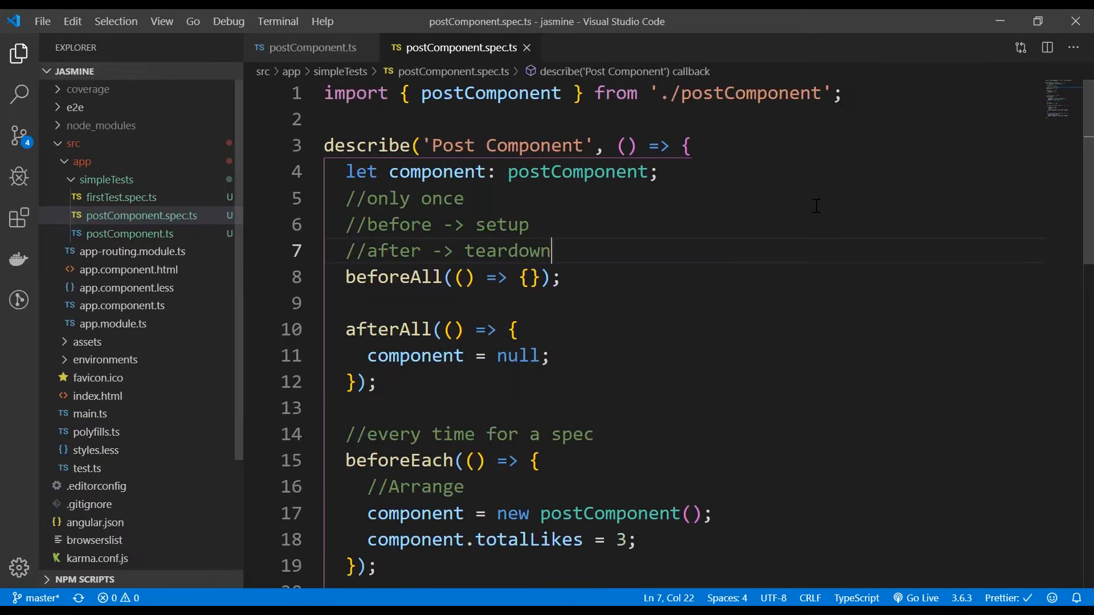
key(ctrl+plus)
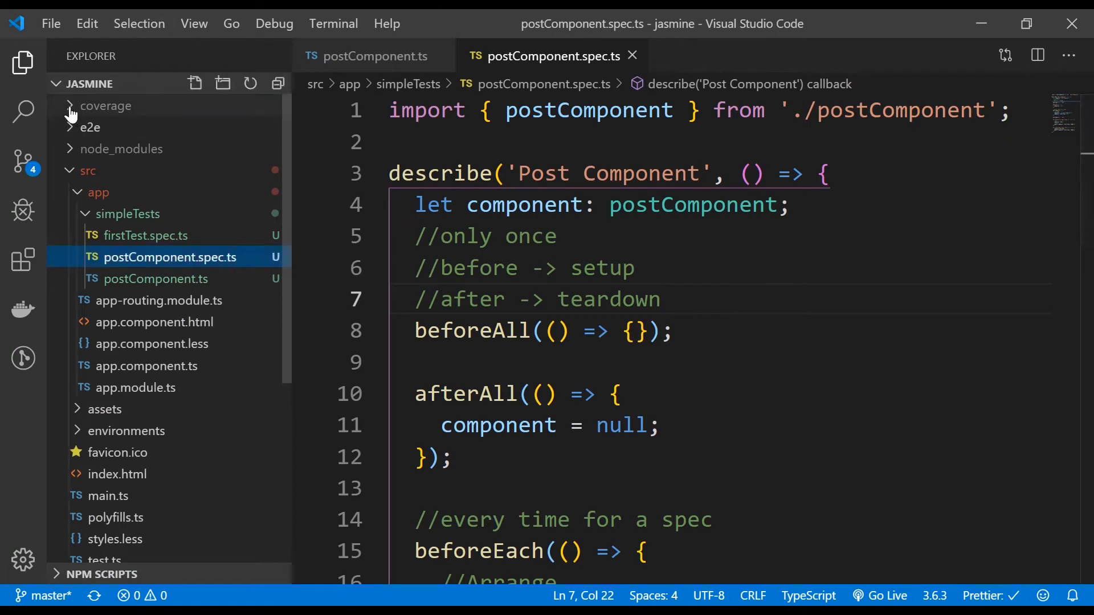
click(83, 106)
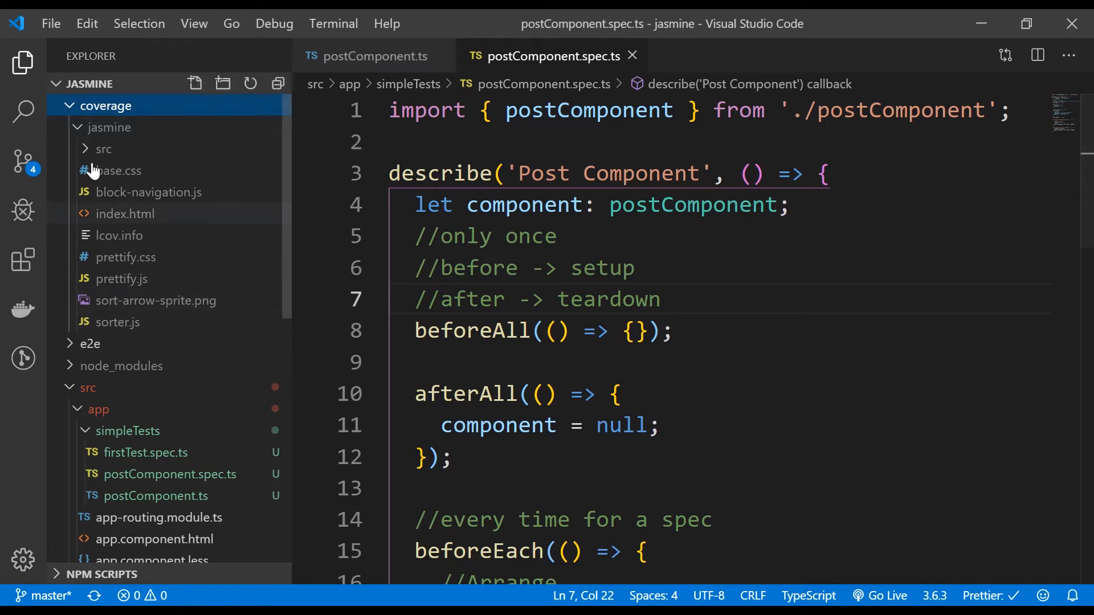
Step: Check the extensions list, then serve coverage/jasmine/index.html with Live Server
click(23, 261)
scroll(126, 250, down, 2)
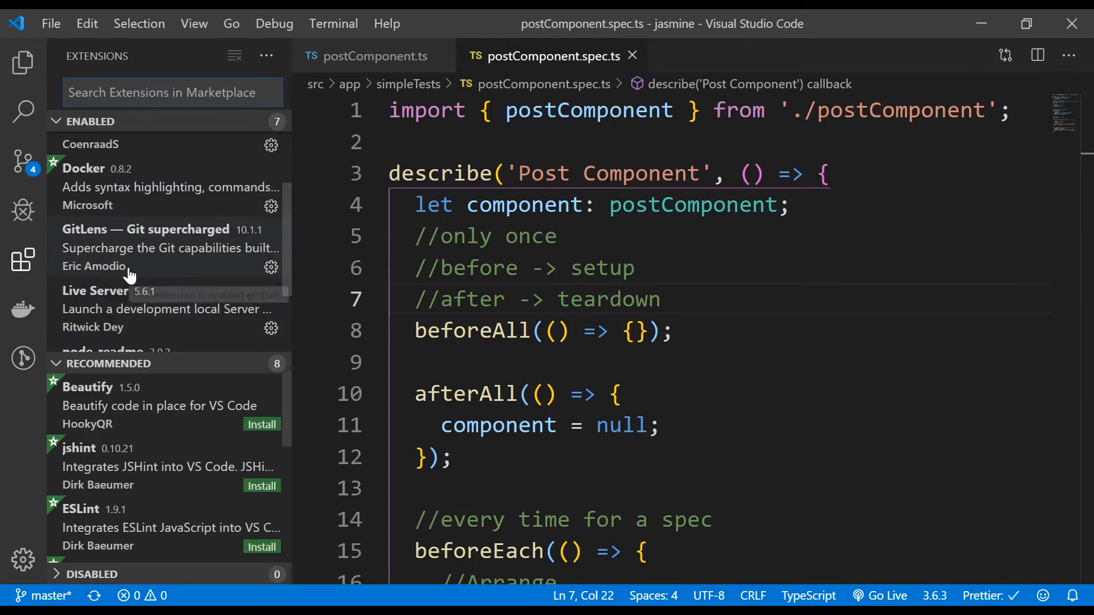
click(23, 62)
scroll(129, 165, up, 3)
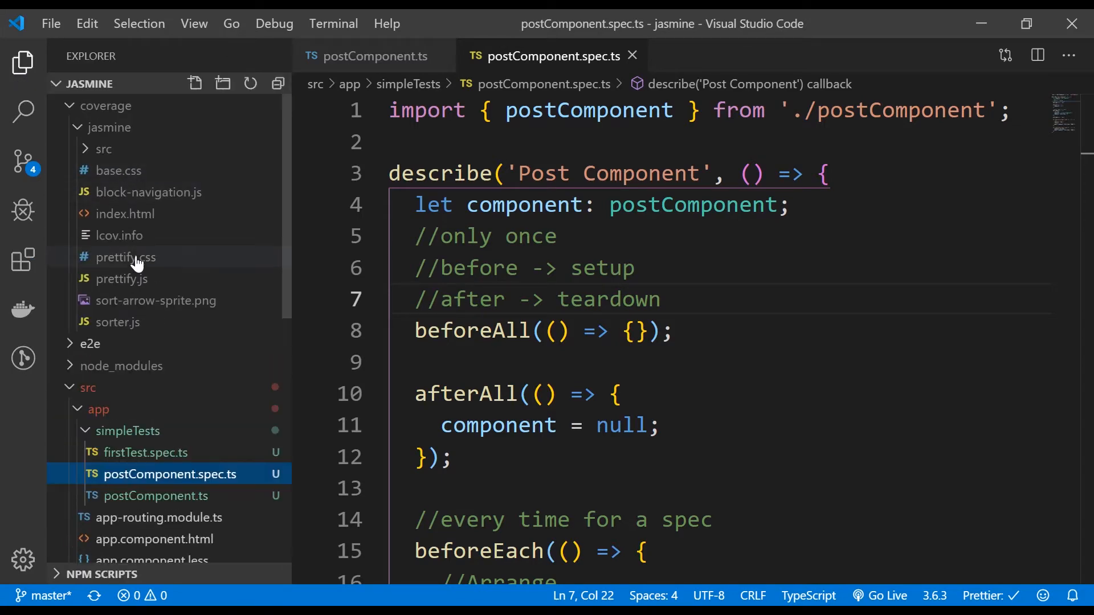
right_click(124, 215)
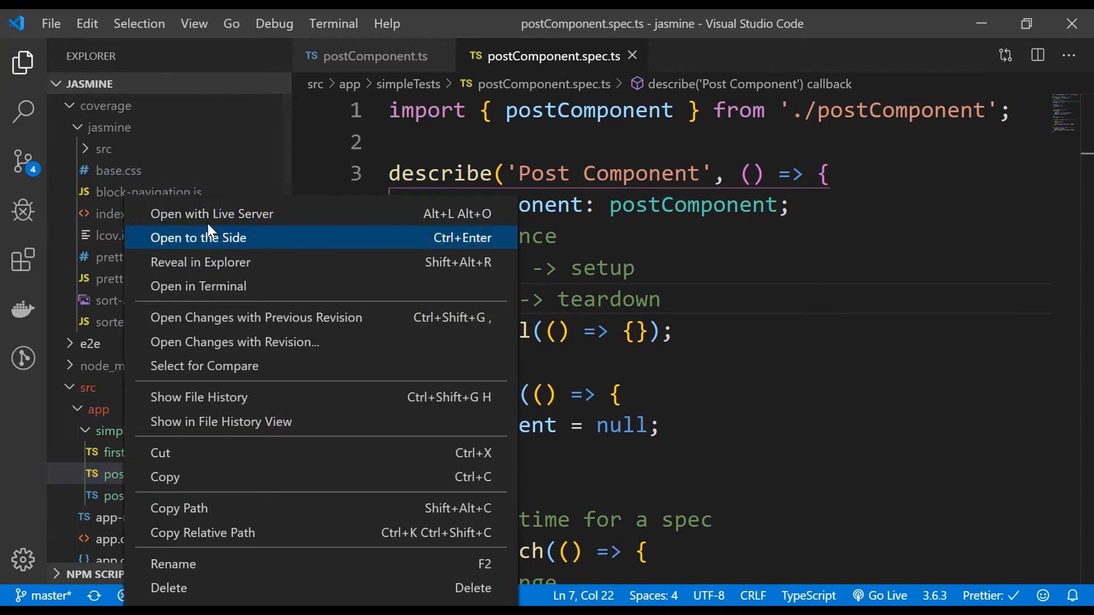
click(219, 214)
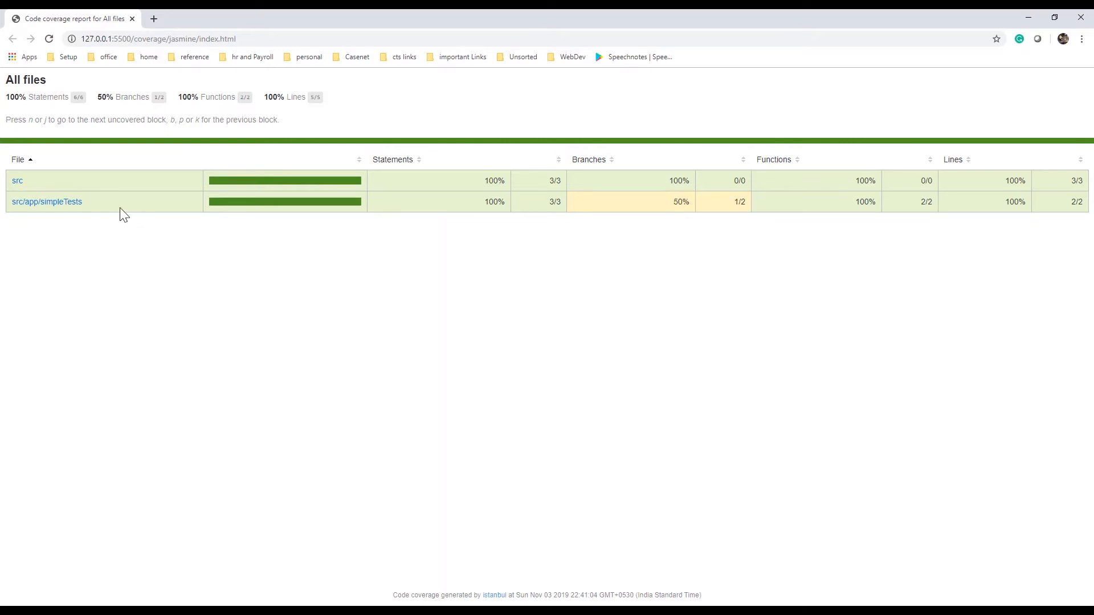
Step: Drill into src/app/simpleTests and the postComponent.ts line-by-line coverage page
click(56, 201)
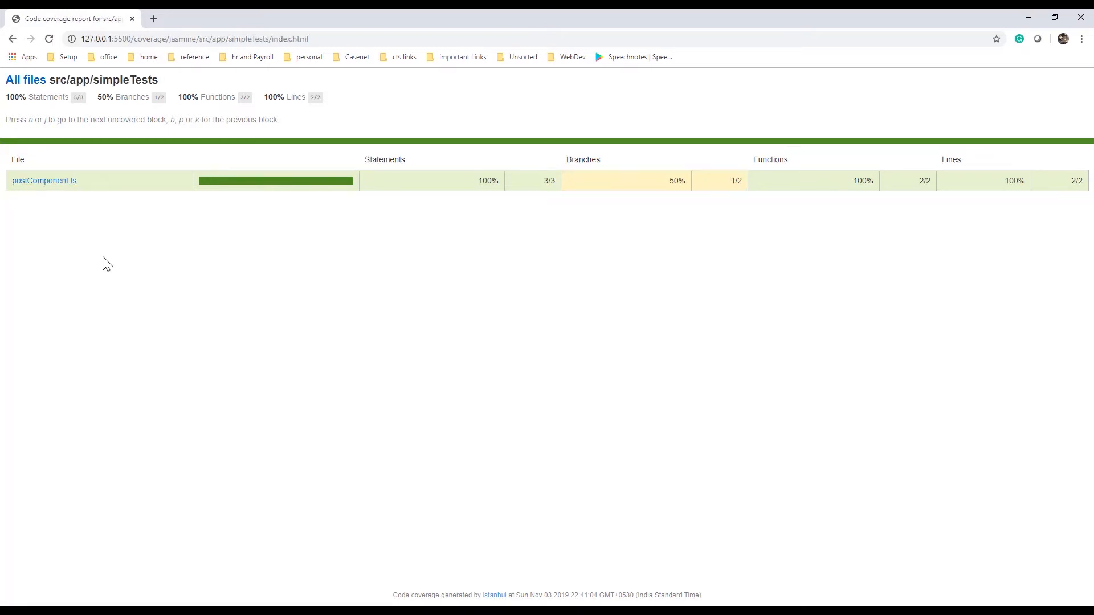
click(45, 180)
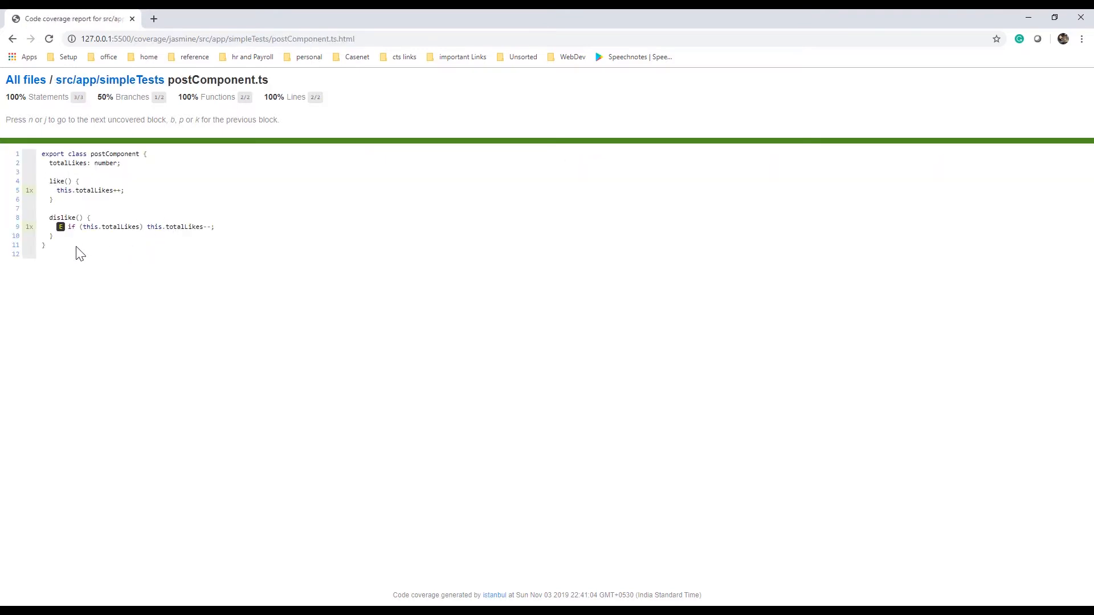
mouse_move(60, 227)
scroll(60, 232, up, 2)
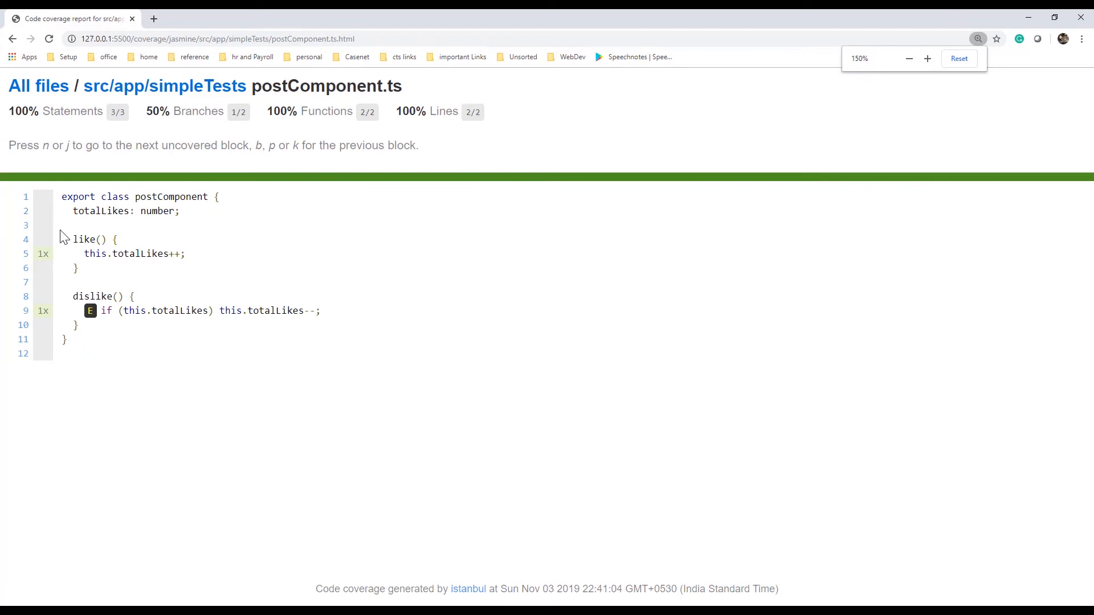
scroll(62, 235, up, 3)
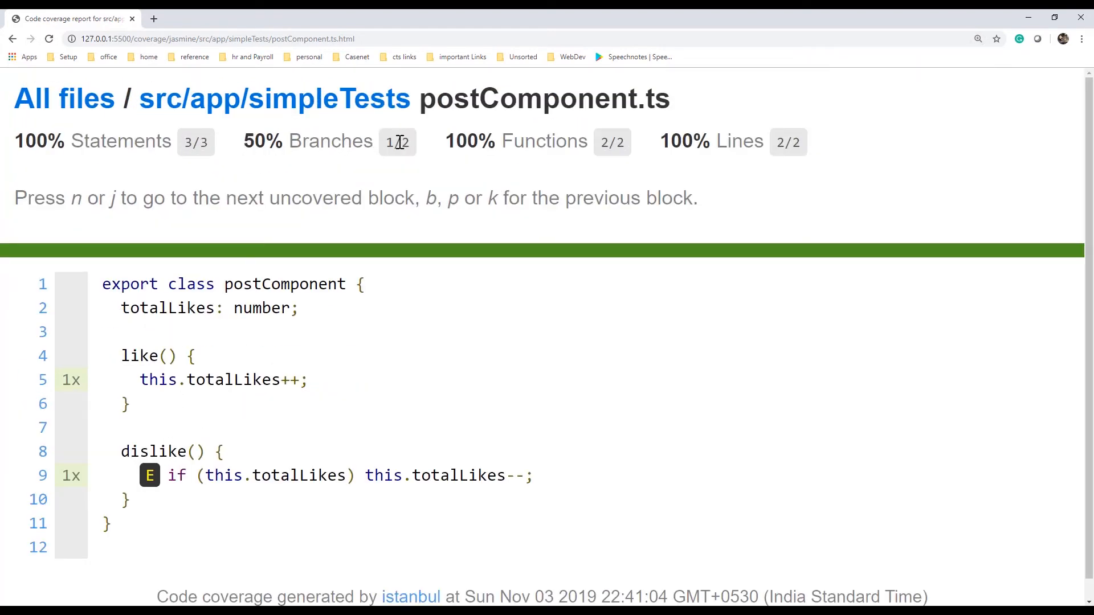
Step: Highlight the 100% Functions and Lines coverage figures in the Istanbul report
drag(465, 140, 581, 140)
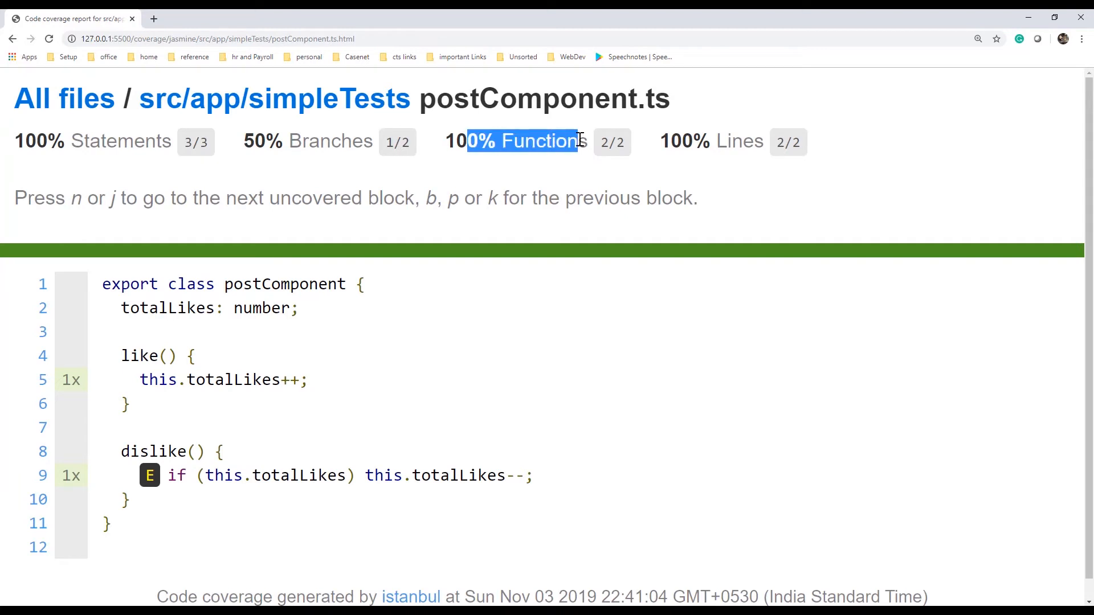
drag(660, 142, 812, 126)
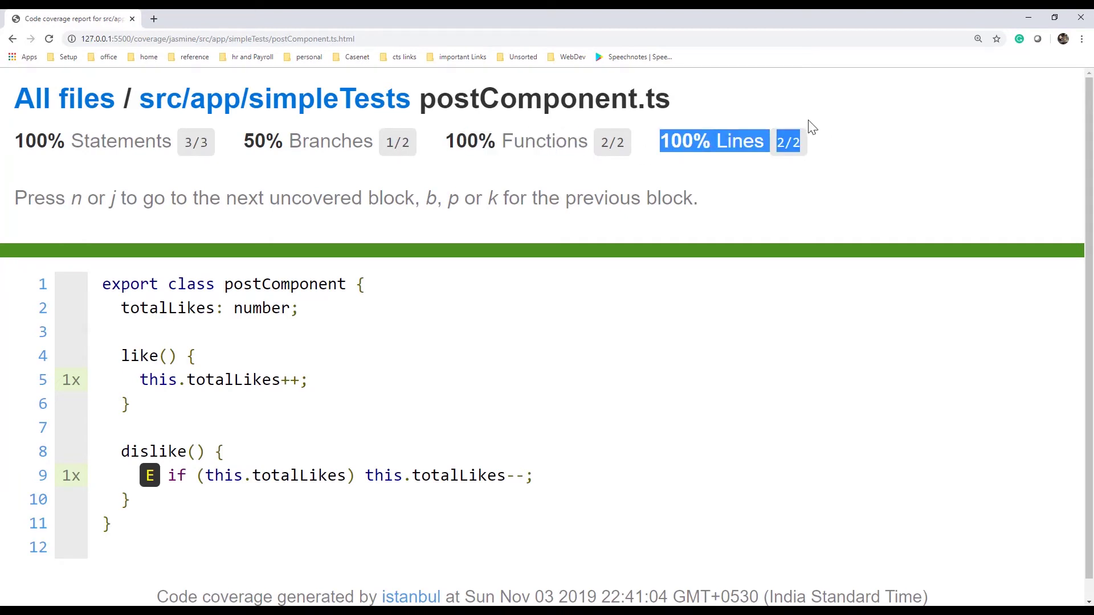
click(83, 152)
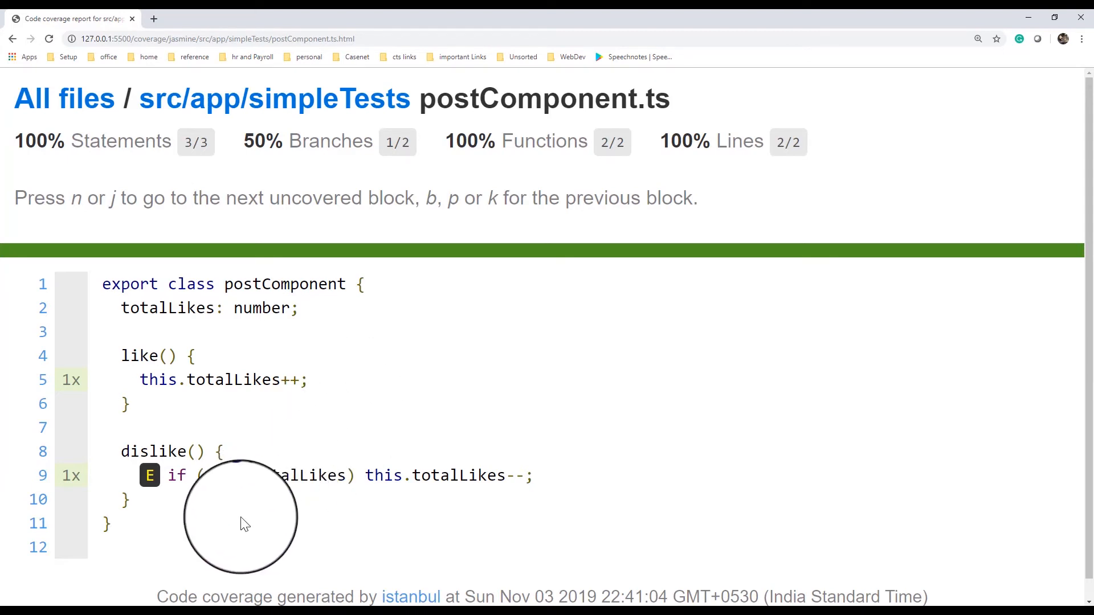
mouse_move(150, 476)
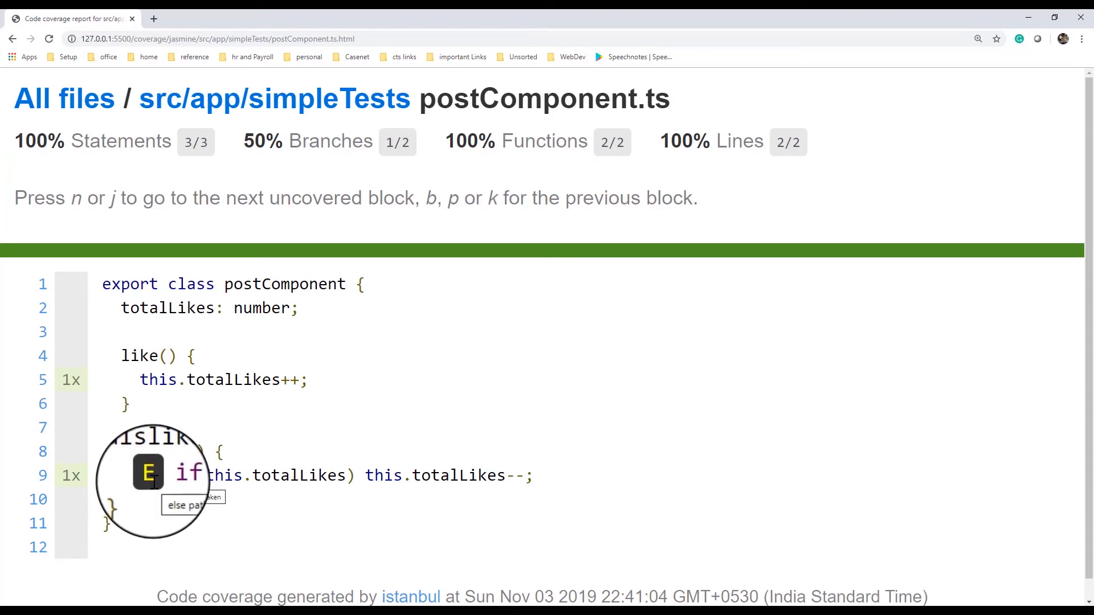
Step: Inspect the uncovered if branch in the dislike condition, then minimize Chrome
drag(346, 475, 205, 476)
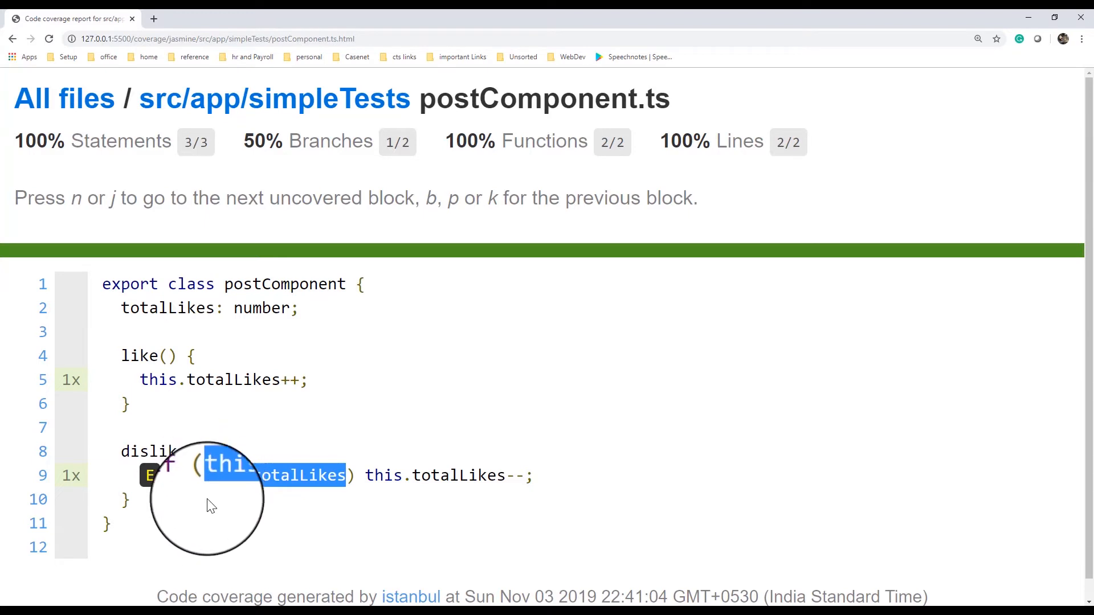
click(211, 504)
double_click(175, 476)
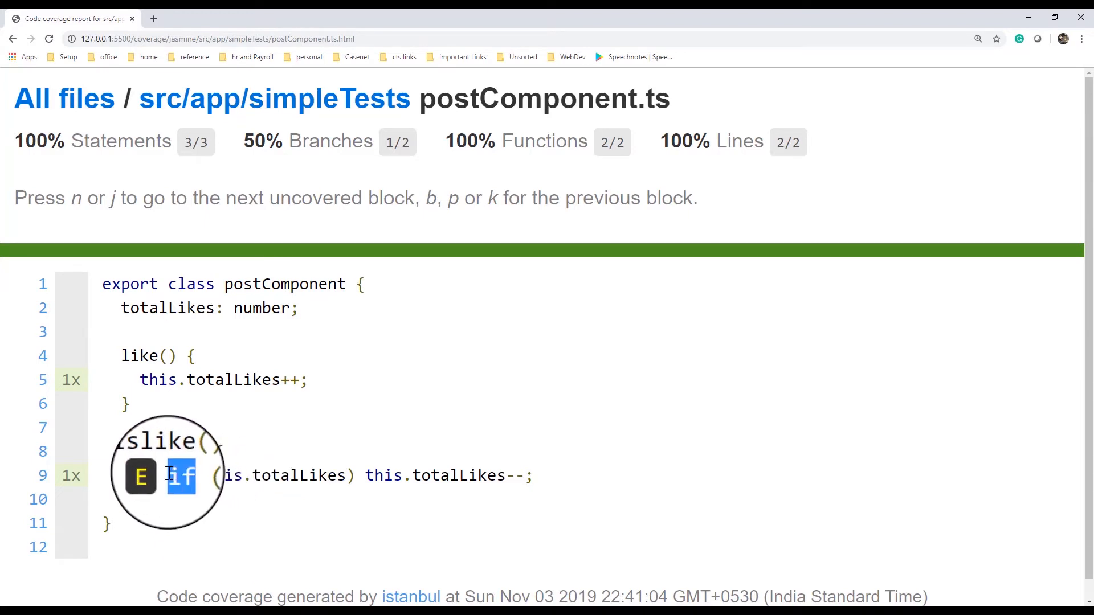
mouse_move(151, 475)
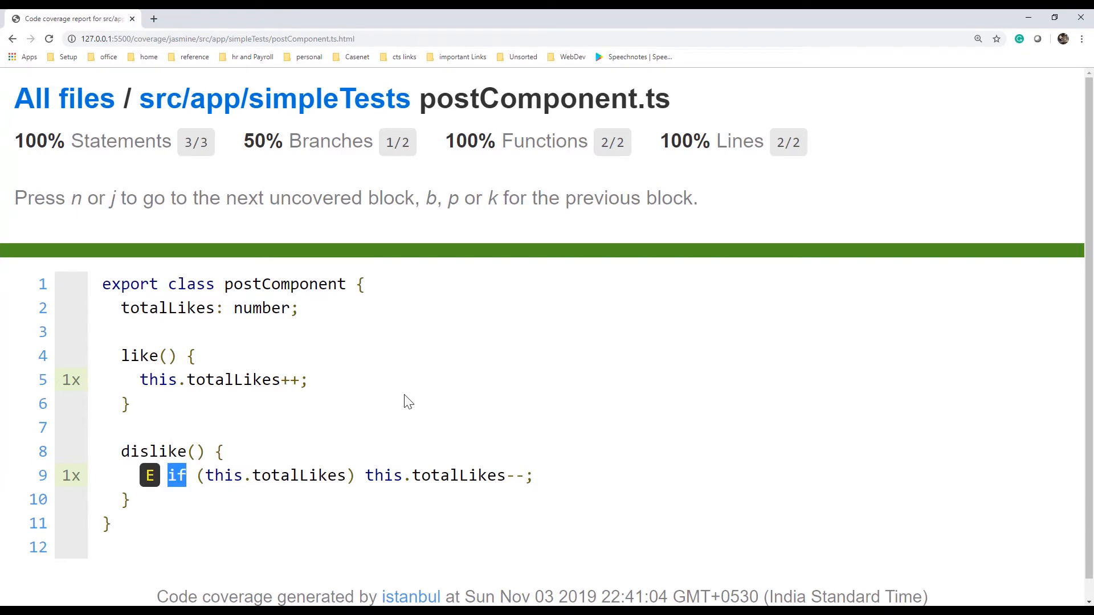
click(408, 402)
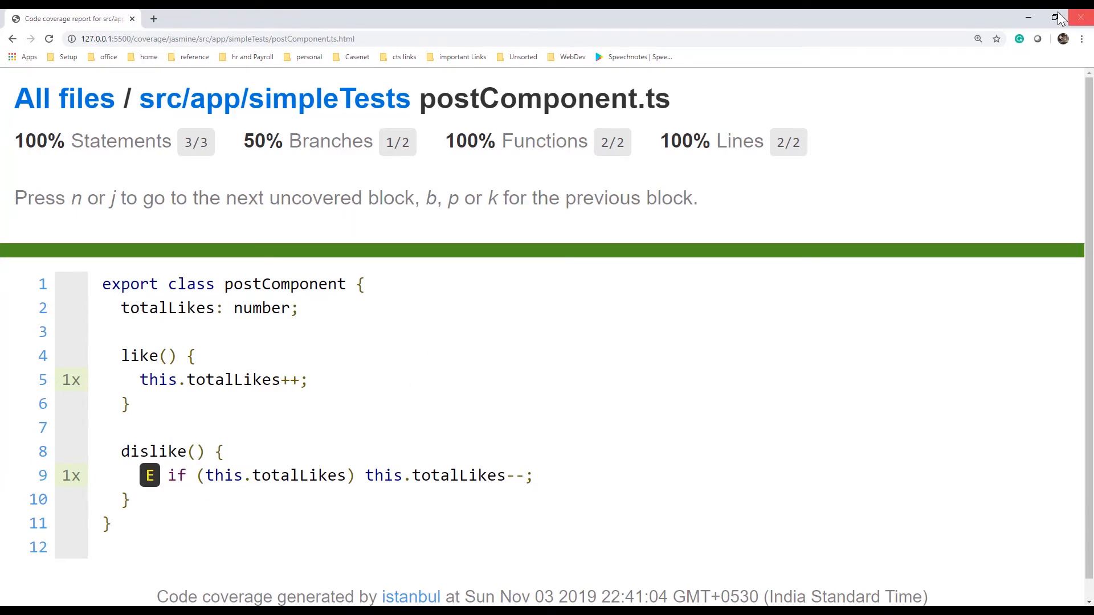
click(1028, 18)
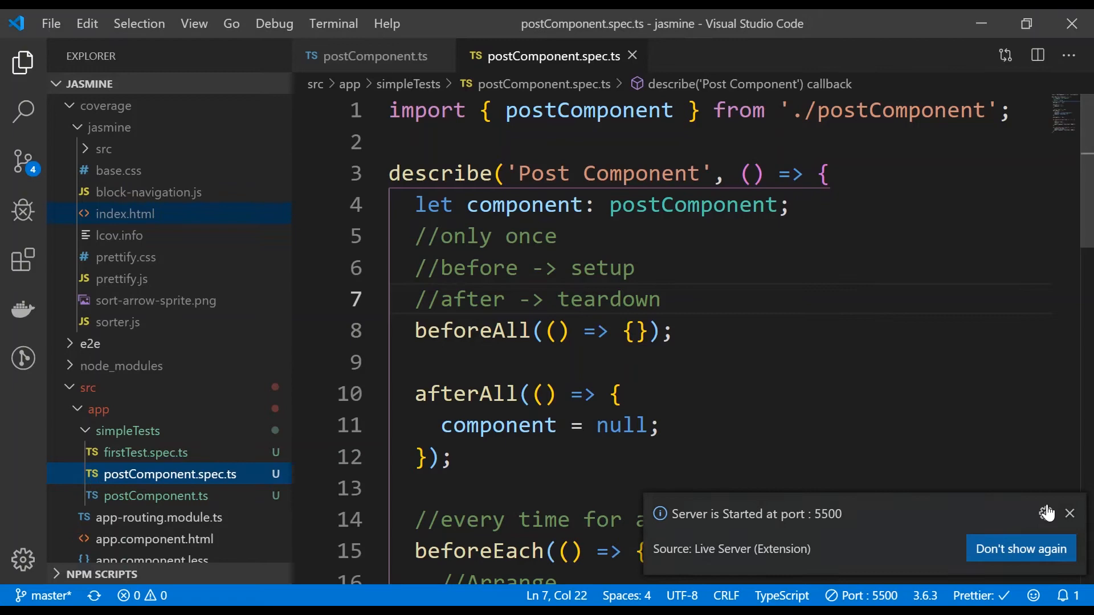
Step: Duplicate the decrease-likes test below itself, then check the component source
click(1070, 514)
click(623, 394)
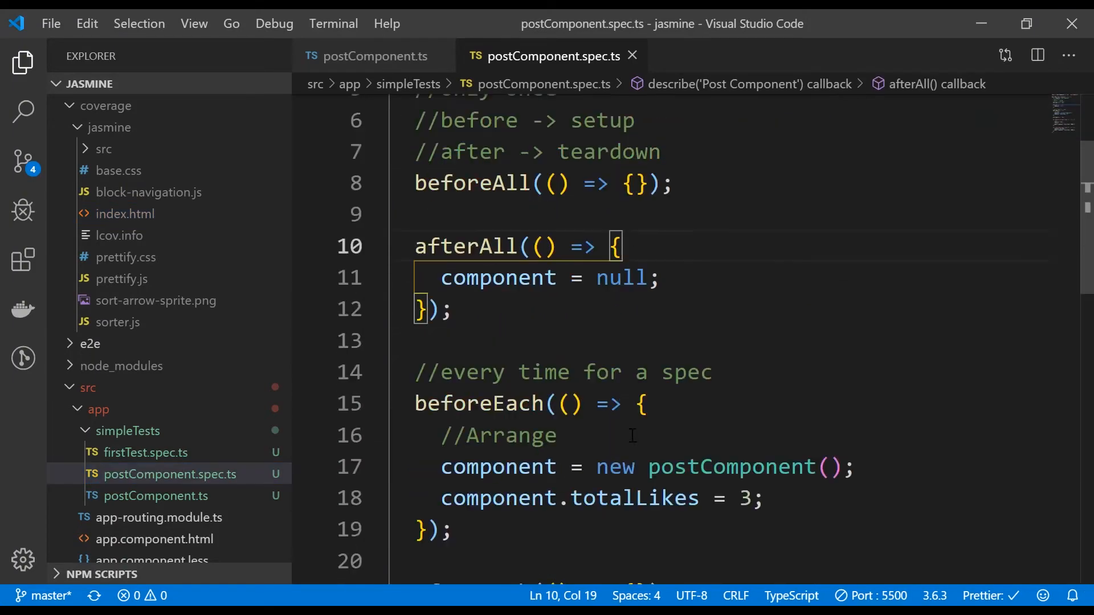
scroll(615, 428, down, 5)
scroll(614, 427, down, 3)
scroll(614, 428, down, 2)
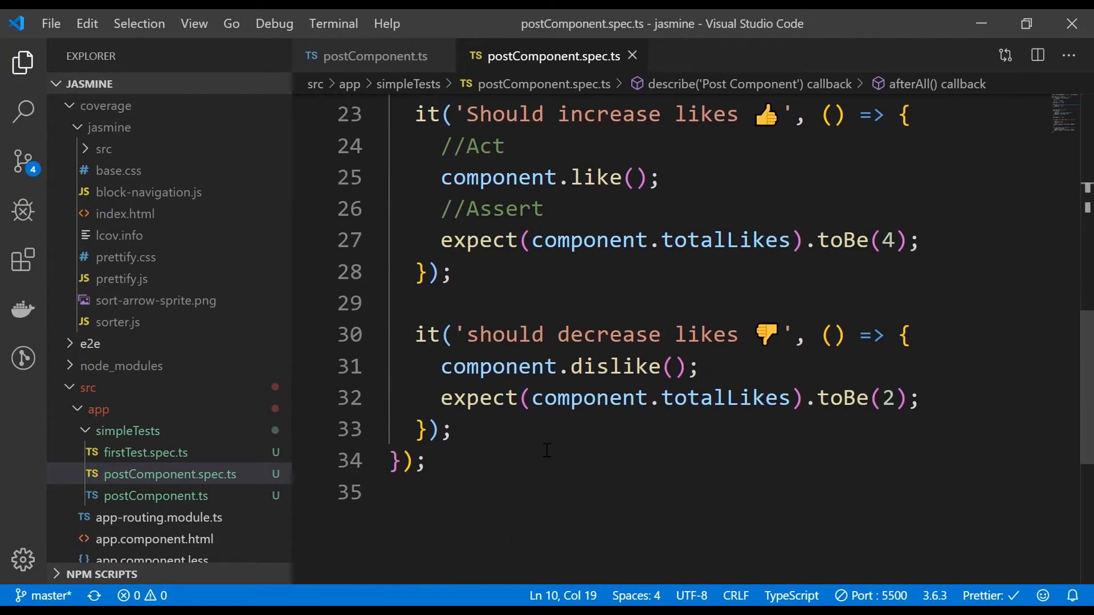
mouse_move(468, 432)
mouse_down()
mouse_move(389, 353)
mouse_move(390, 329)
mouse_up()
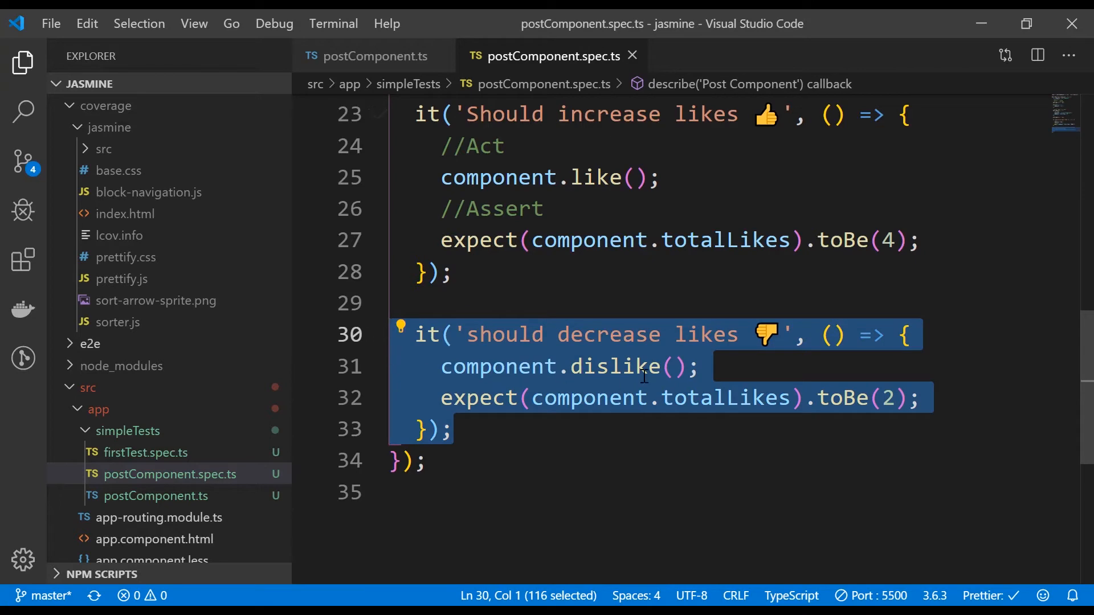
key(shift+alt+Down)
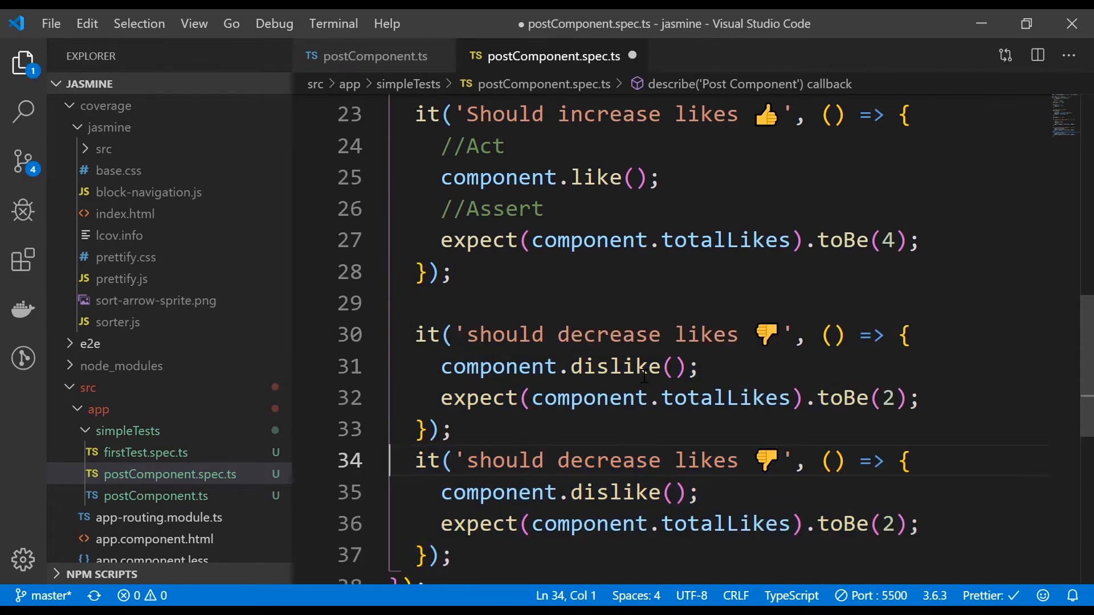
key(Return)
scroll(599, 342, down, 3)
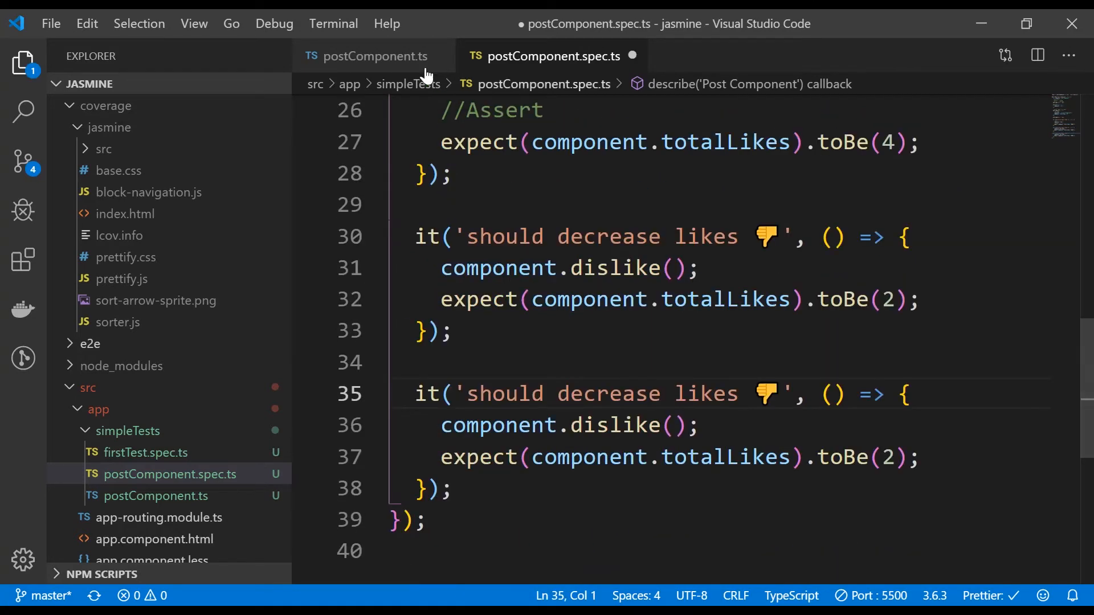
click(375, 56)
click(538, 426)
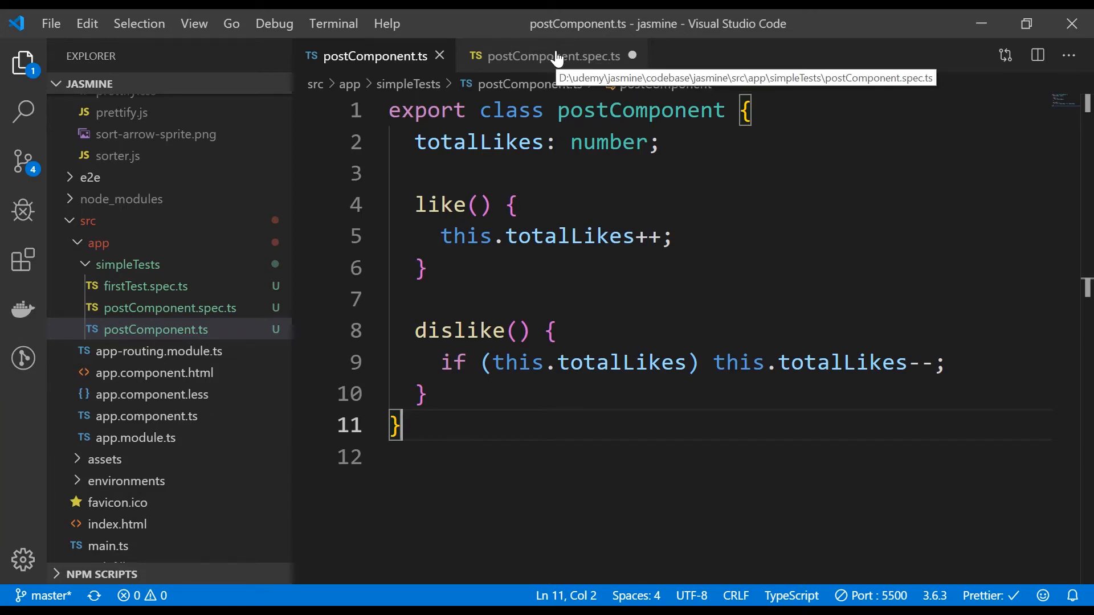
Step: Retitle the copy 'should decrease likes only if the totallikes is not 0' and remove the emoji
click(560, 52)
click(579, 504)
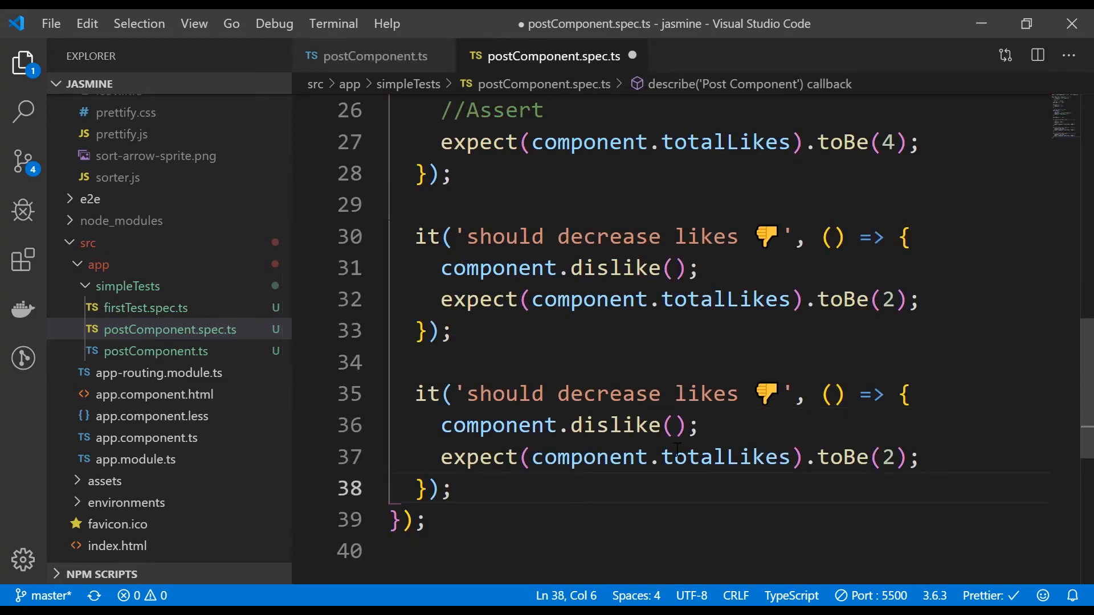
click(946, 395)
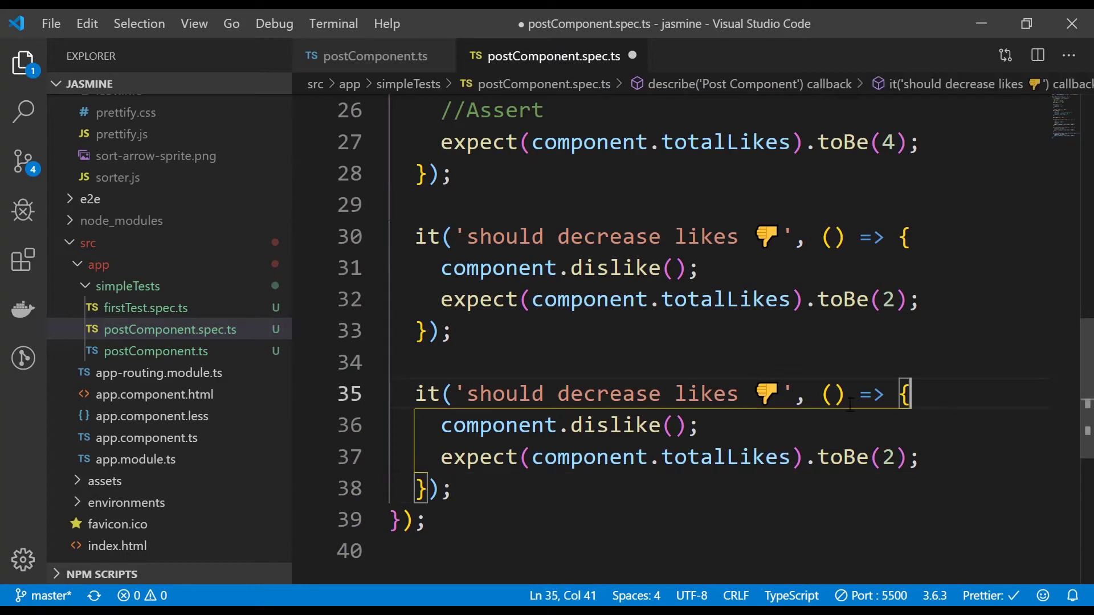
click(501, 494)
key(Return)
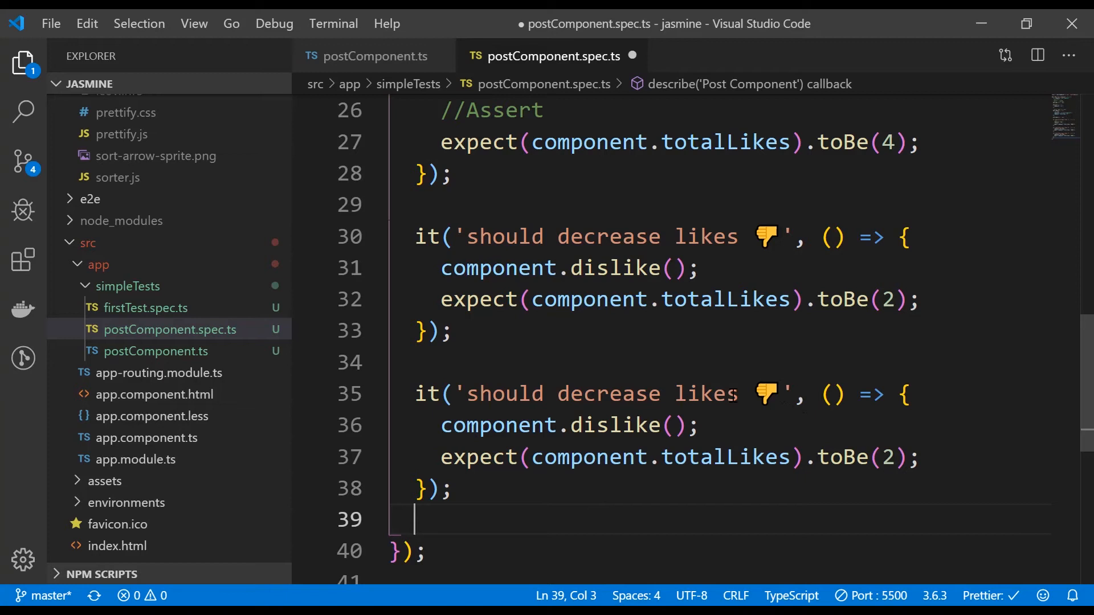
click(750, 395)
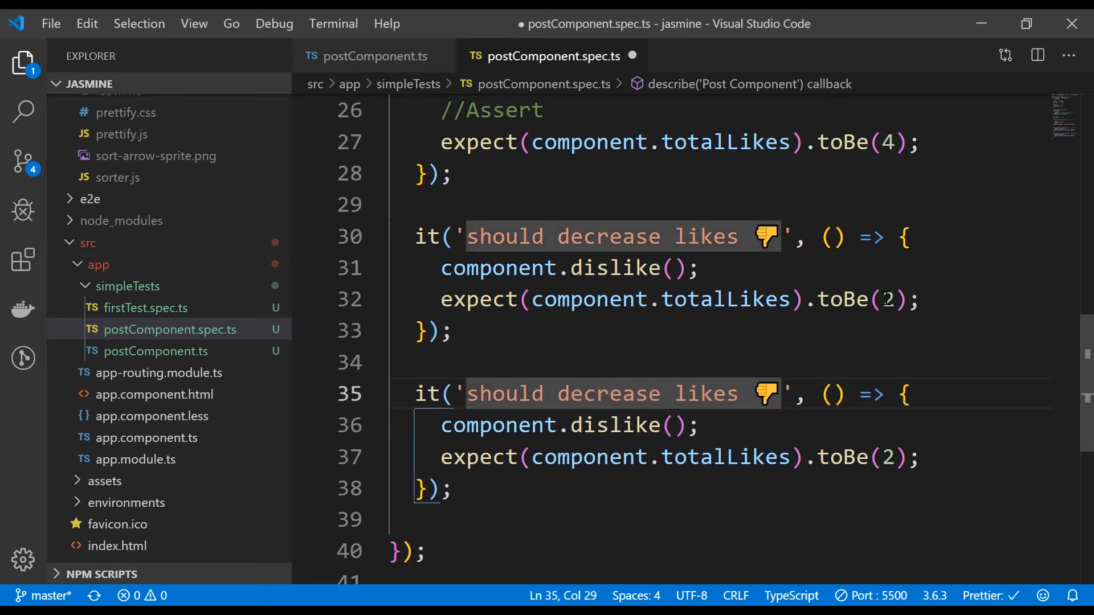
text(onl)
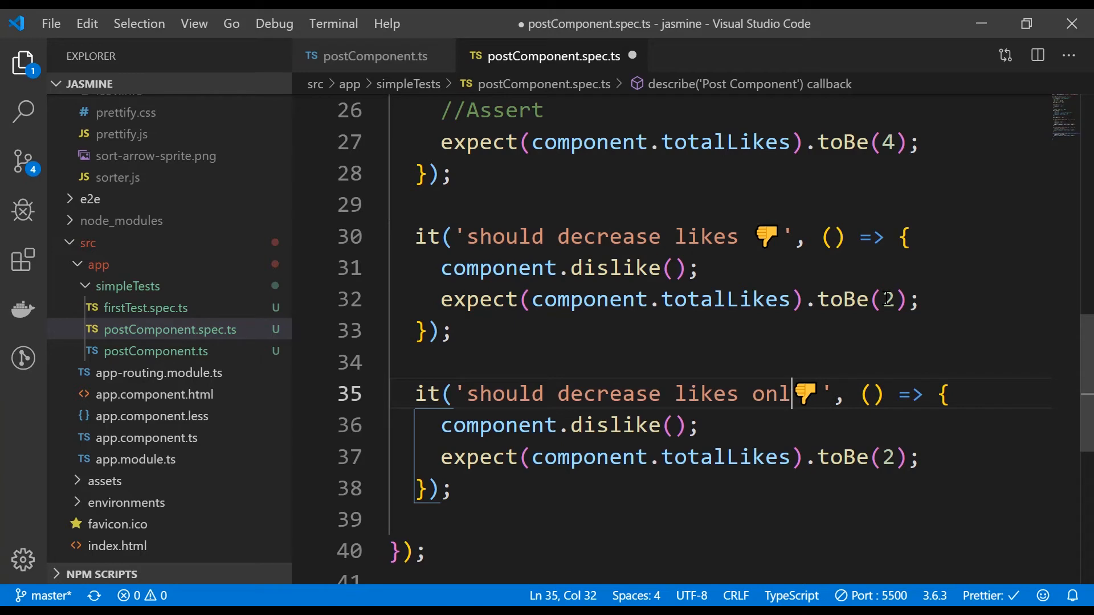
text(y if )
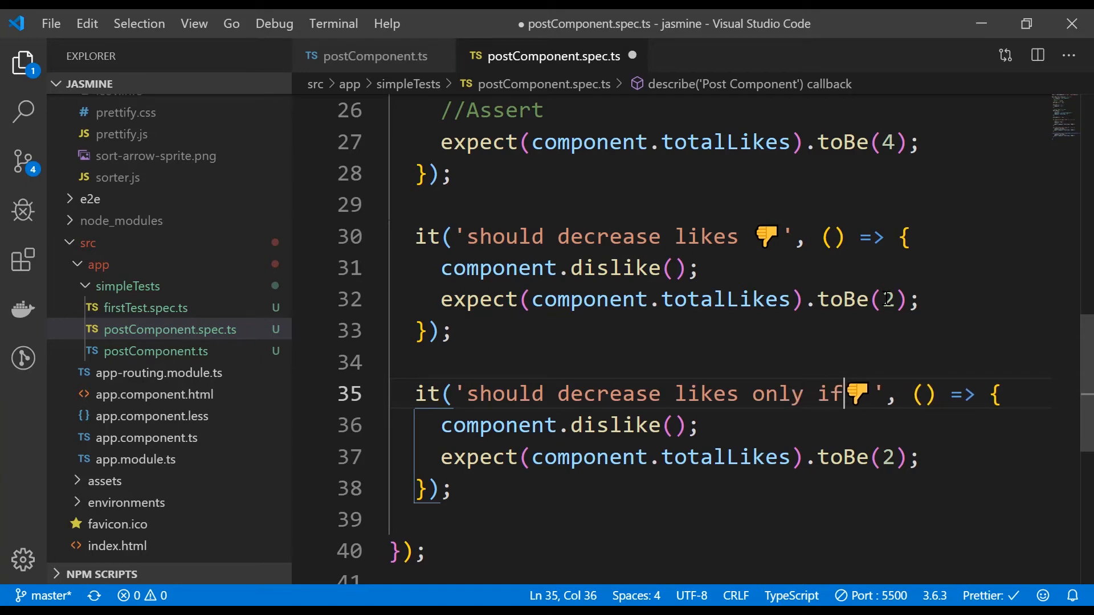
text(the)
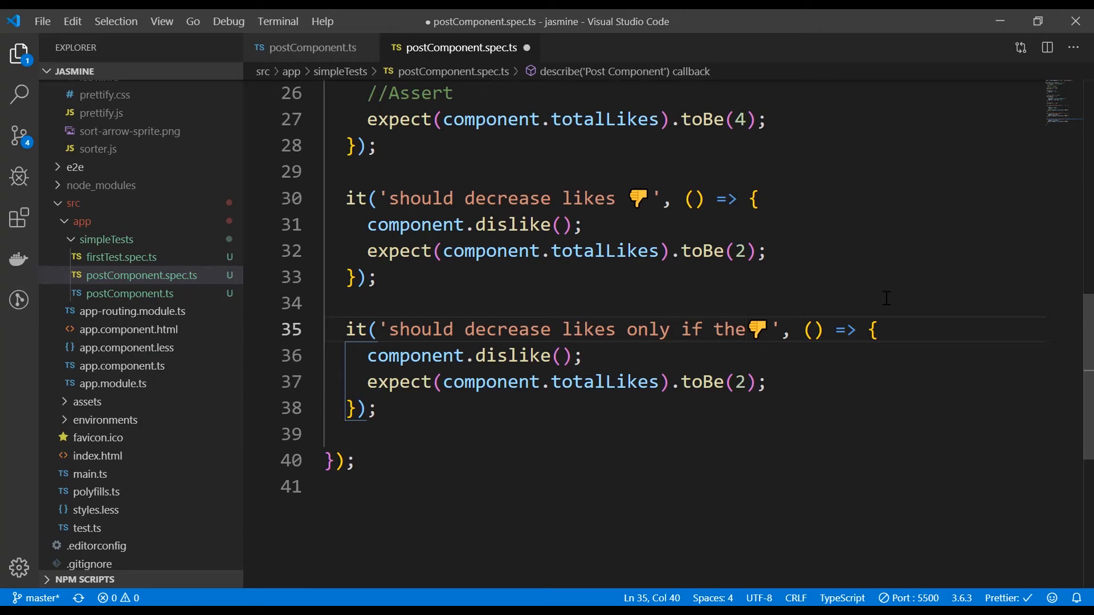
key(Delete)
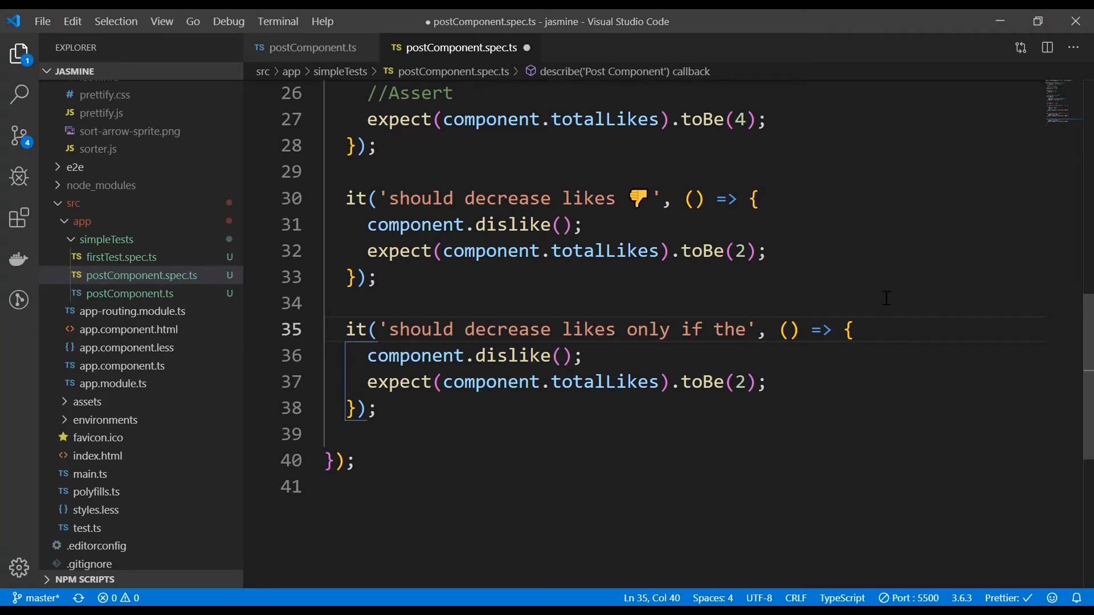
text(totall)
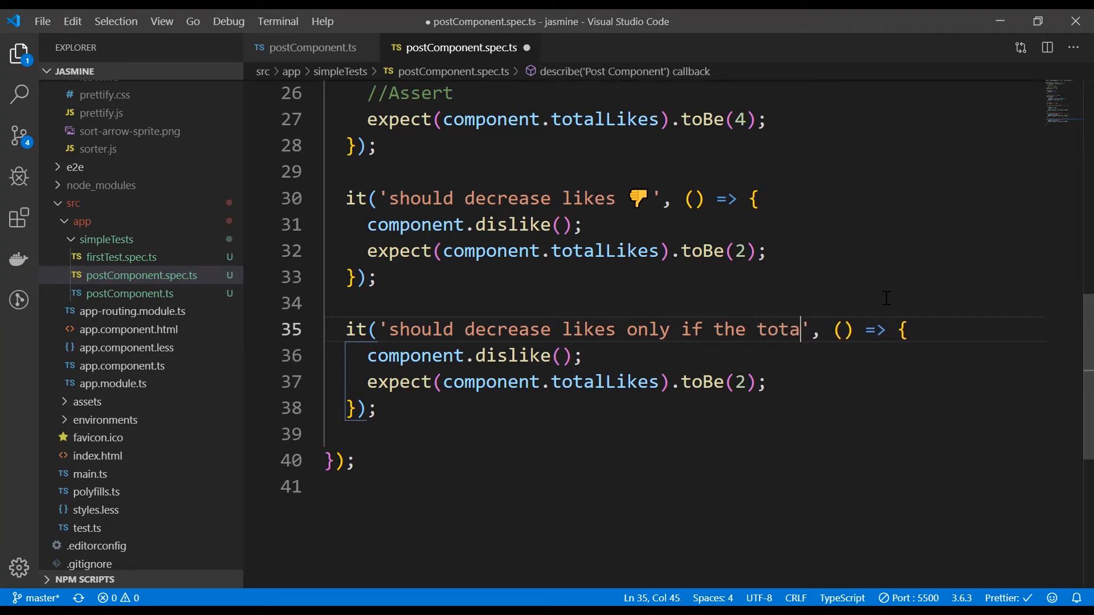
text(ikes)
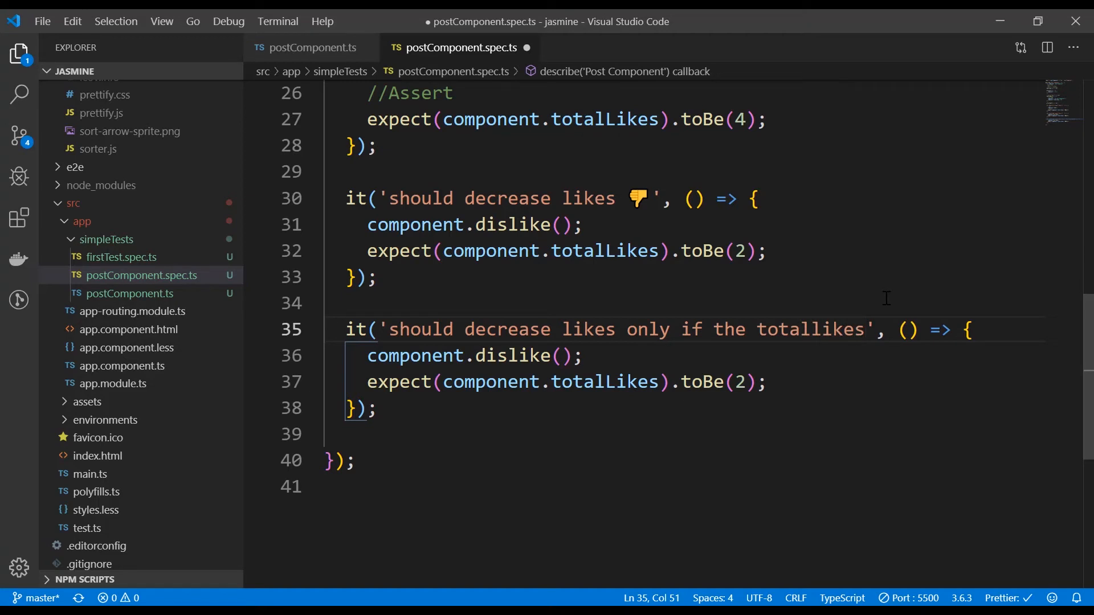
text( is not )
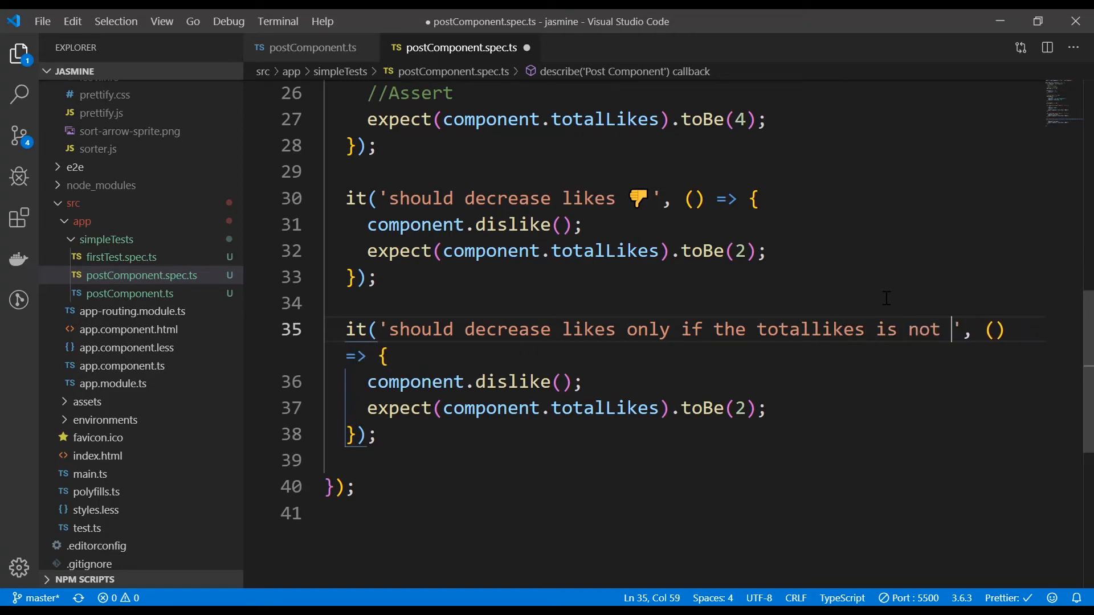
text(0)
click(852, 430)
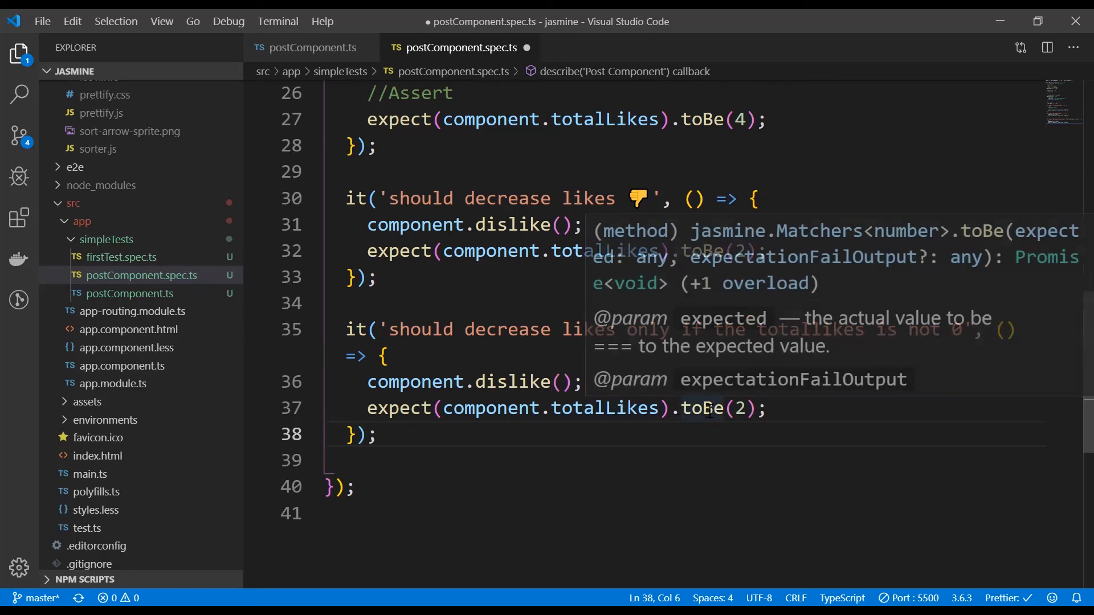
Step: Add component.totalLikes=0; as the first line of the new test using autocomplete
click(479, 356)
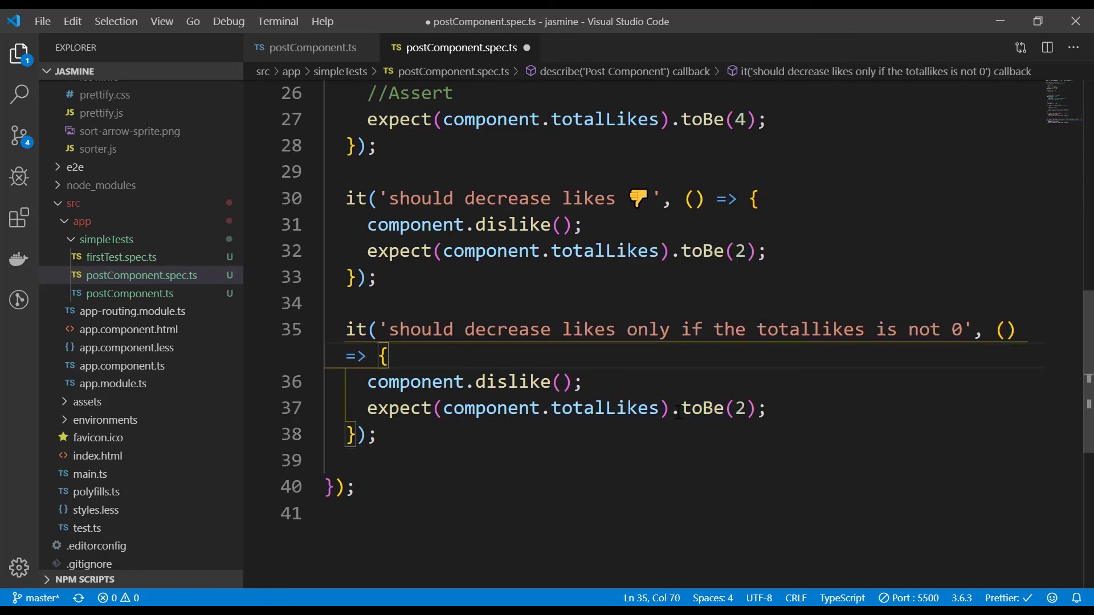
key(Return)
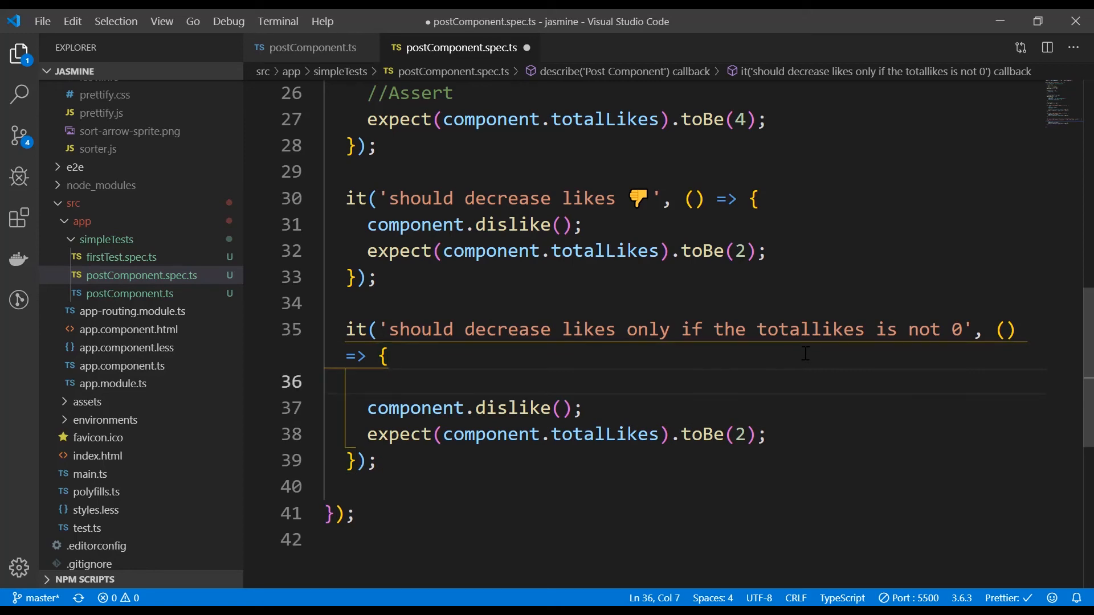
text(como)
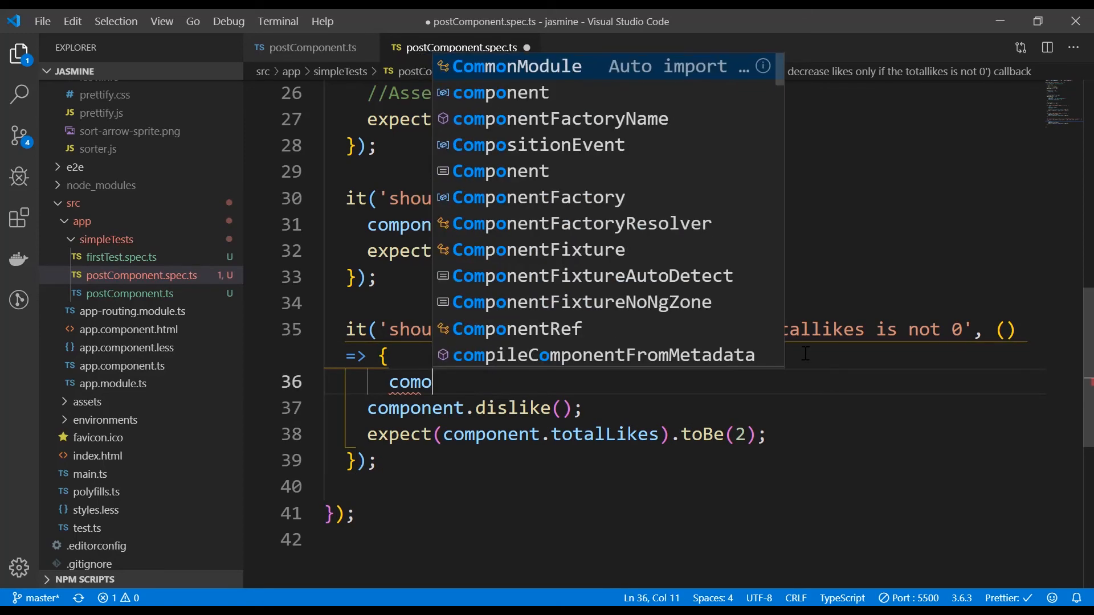
key(Up)
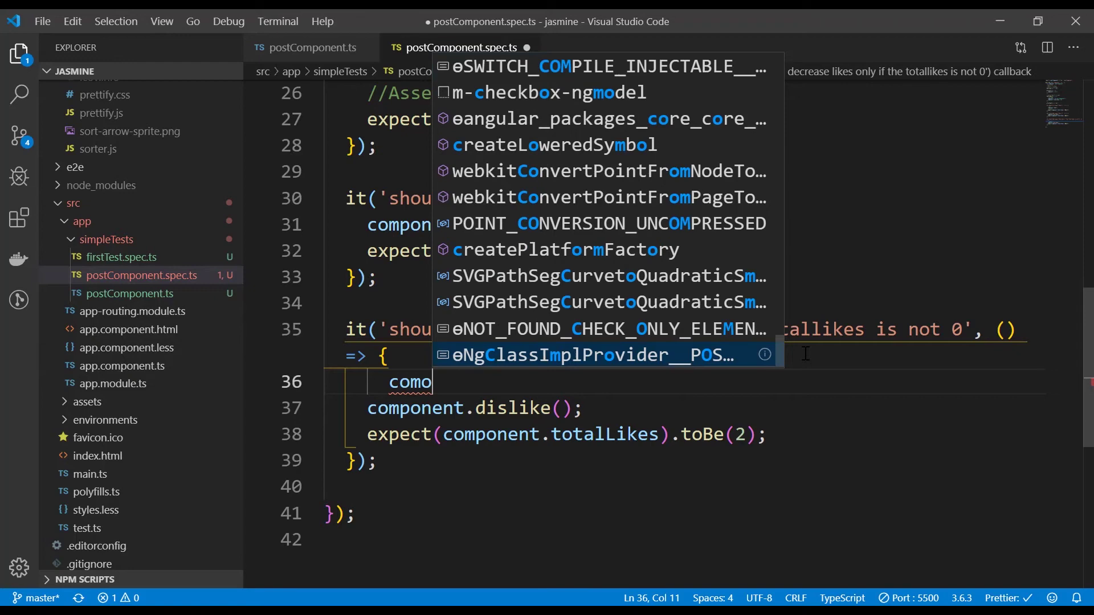
key(BackSpace)
text(ponent)
key(Escape)
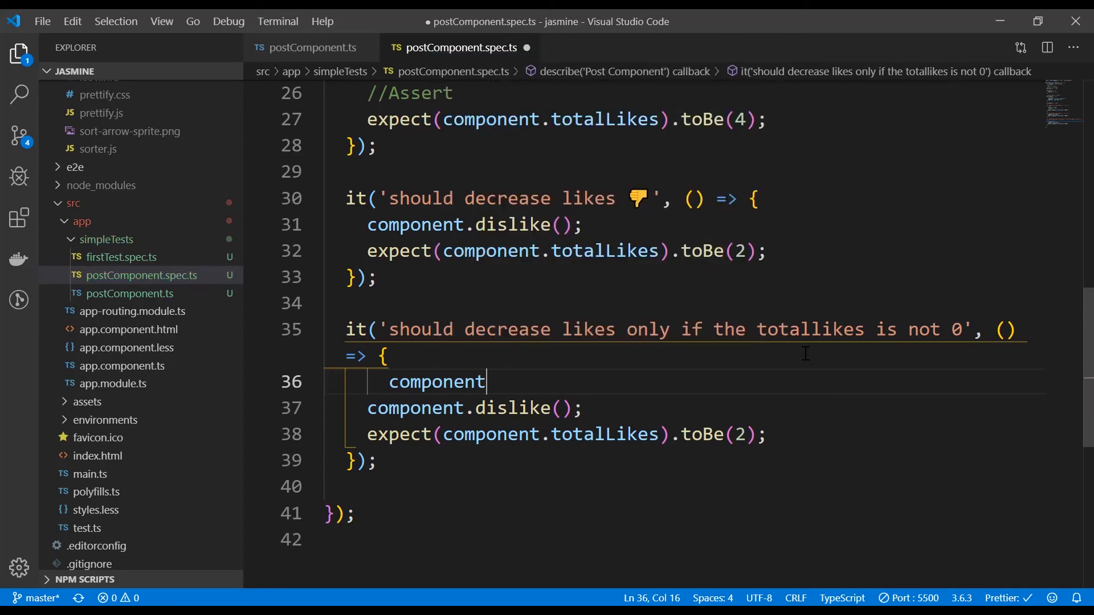
text(.to)
key(Tab)
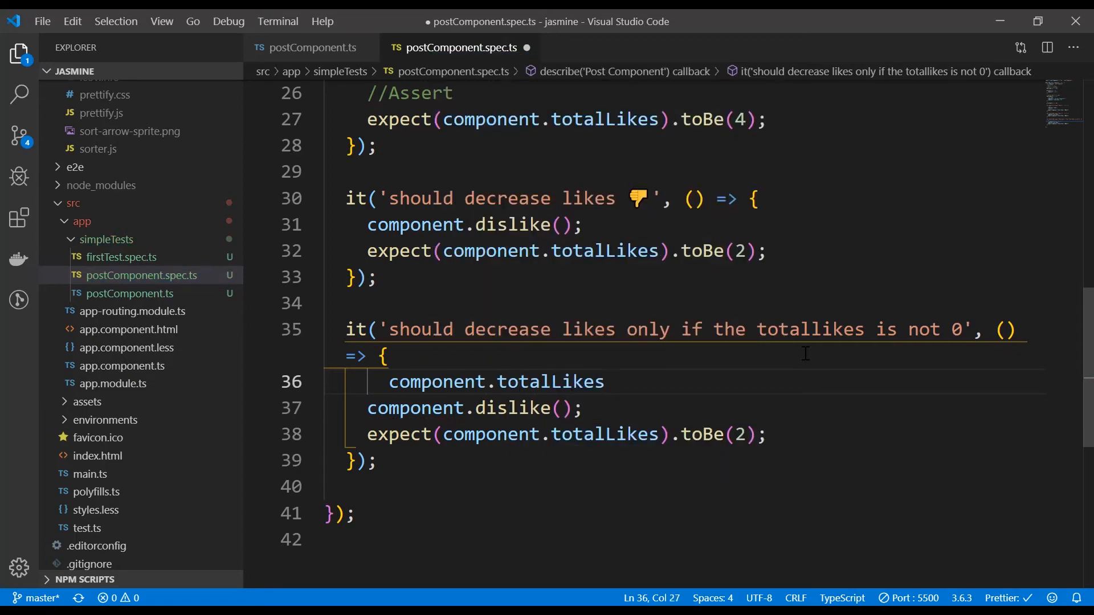
text(=)
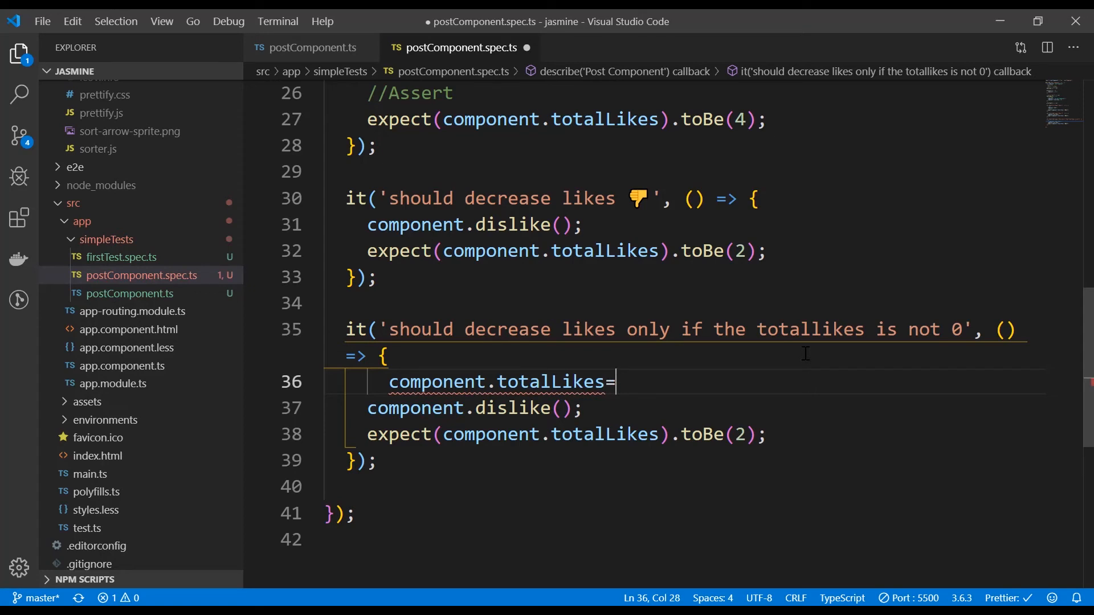
text(0)
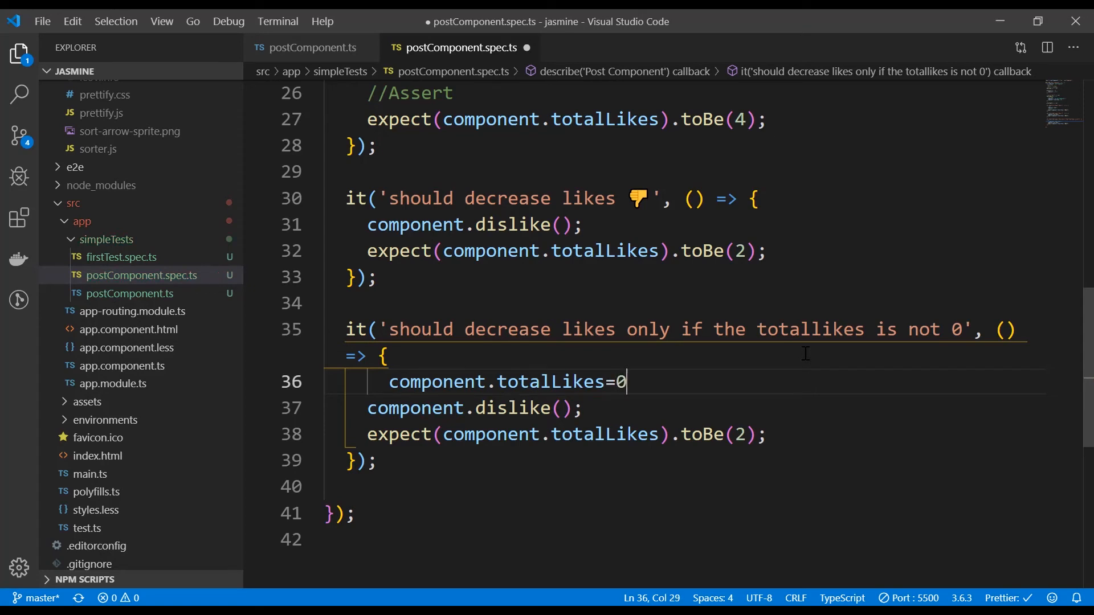
text(;)
Step: Change the expectation to toBe(0) and mark .toBe(0); for replacement
double_click(739, 435)
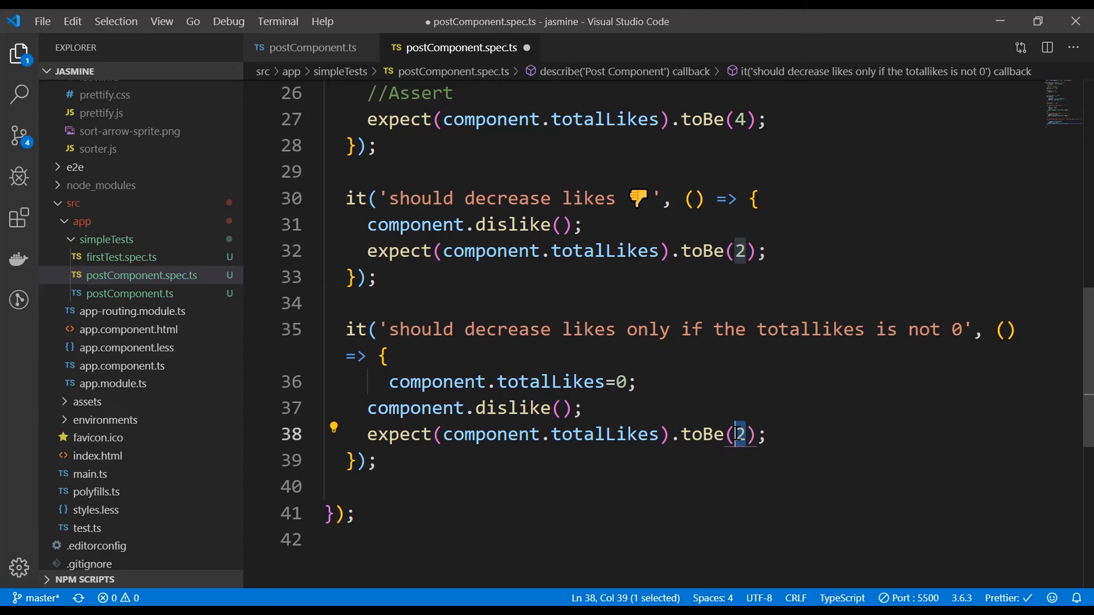
text(0)
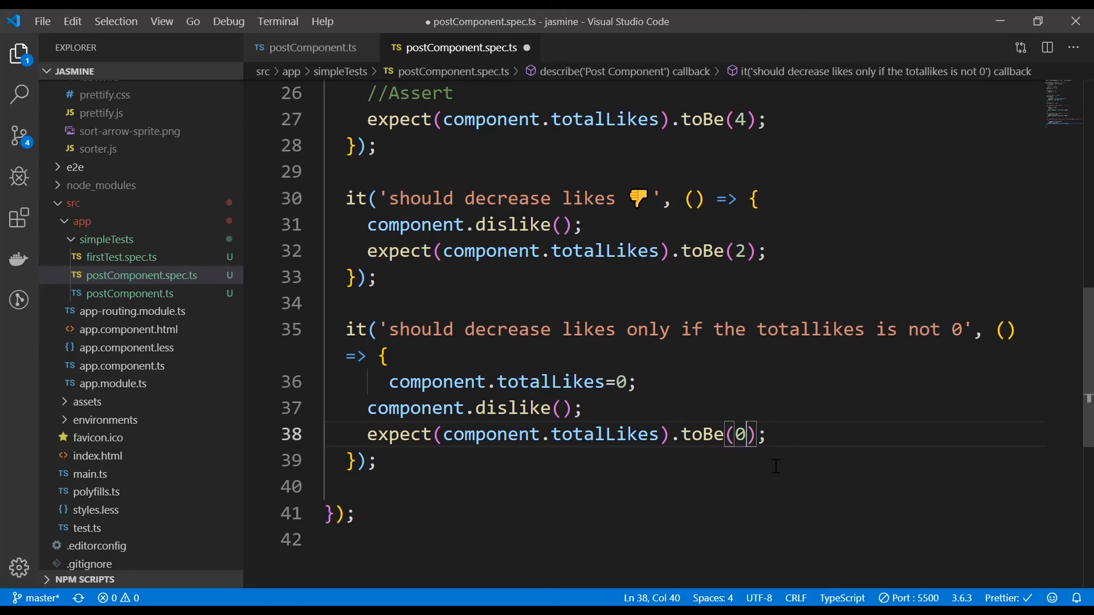
drag(768, 434, 672, 434)
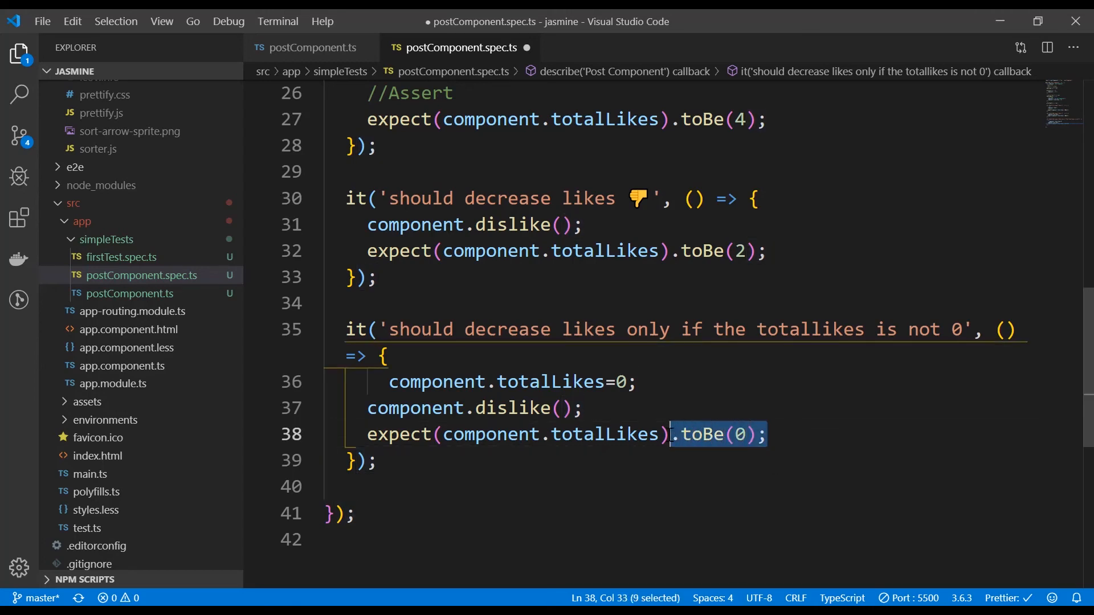
mouse_move(605, 434)
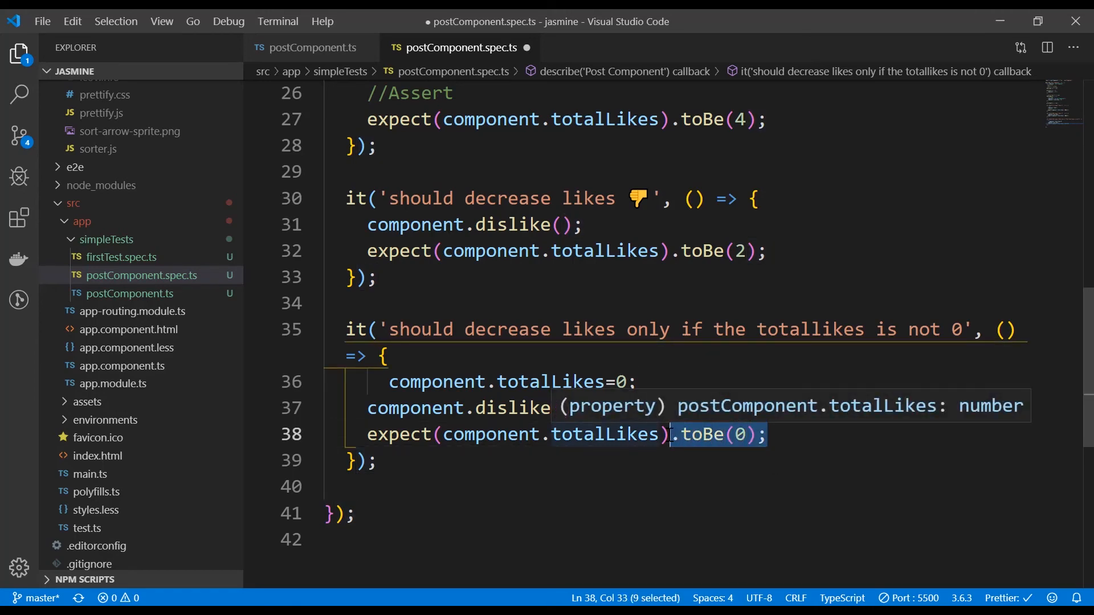
text(.not)
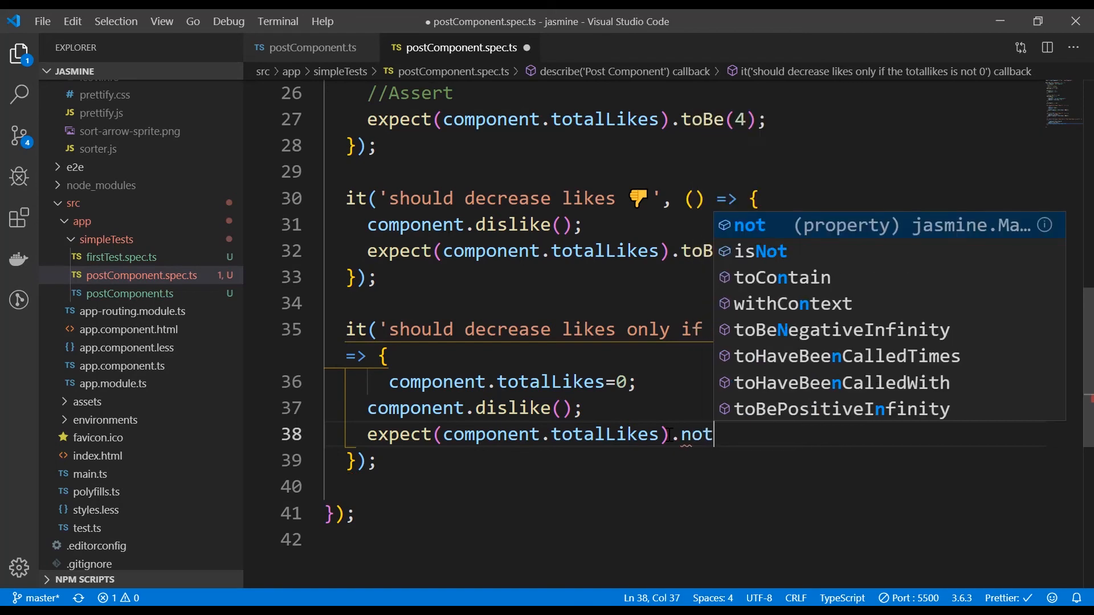
text(.)
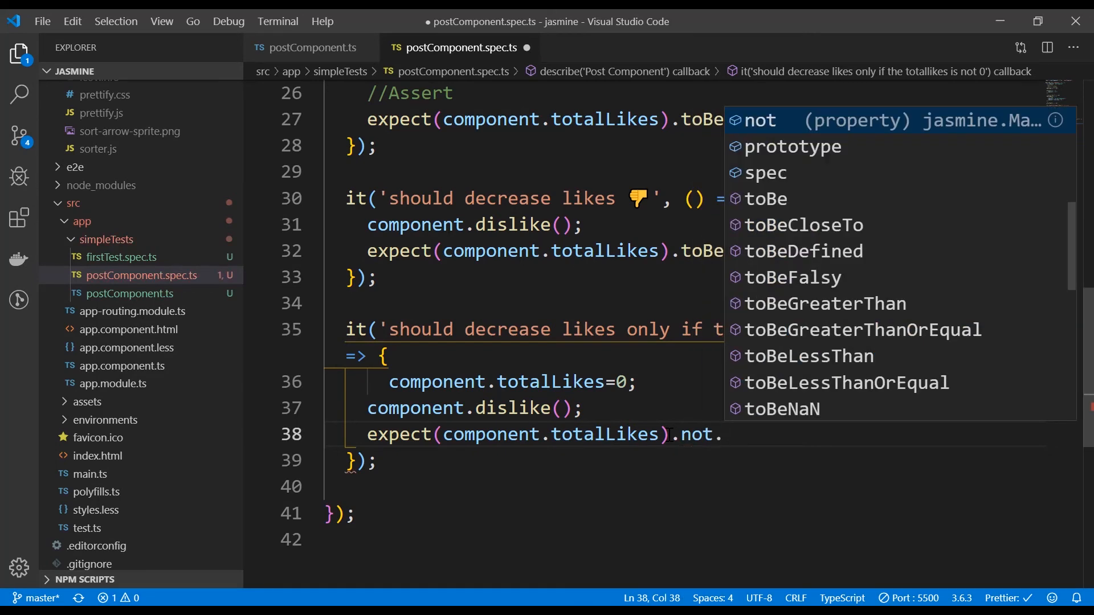
text(to)
Step: Replace the expectation with .not.toBe(-1)
key(Tab)
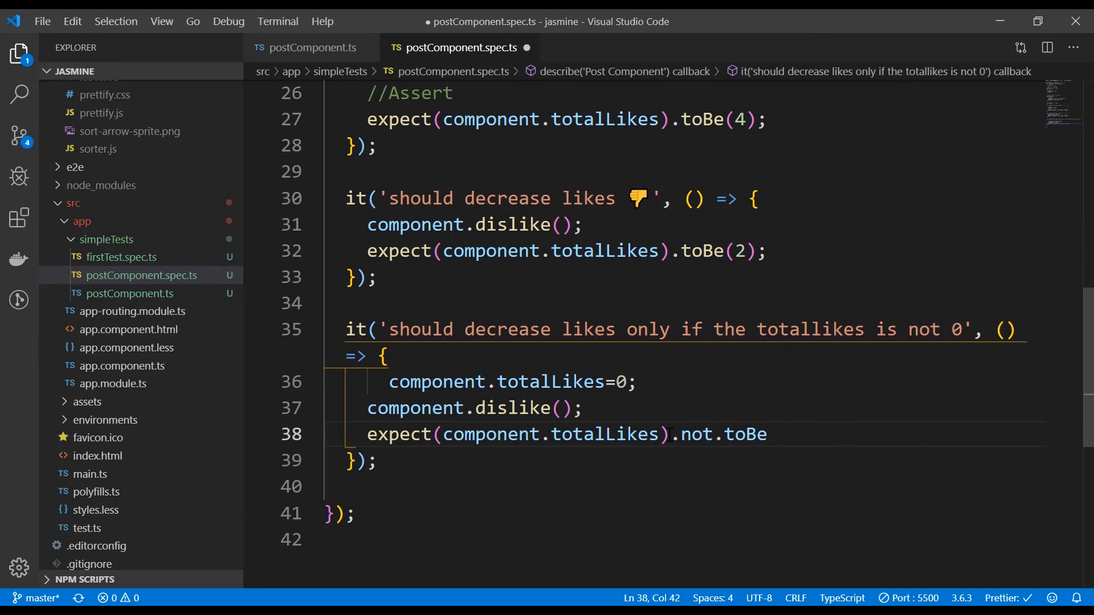
text((-1)
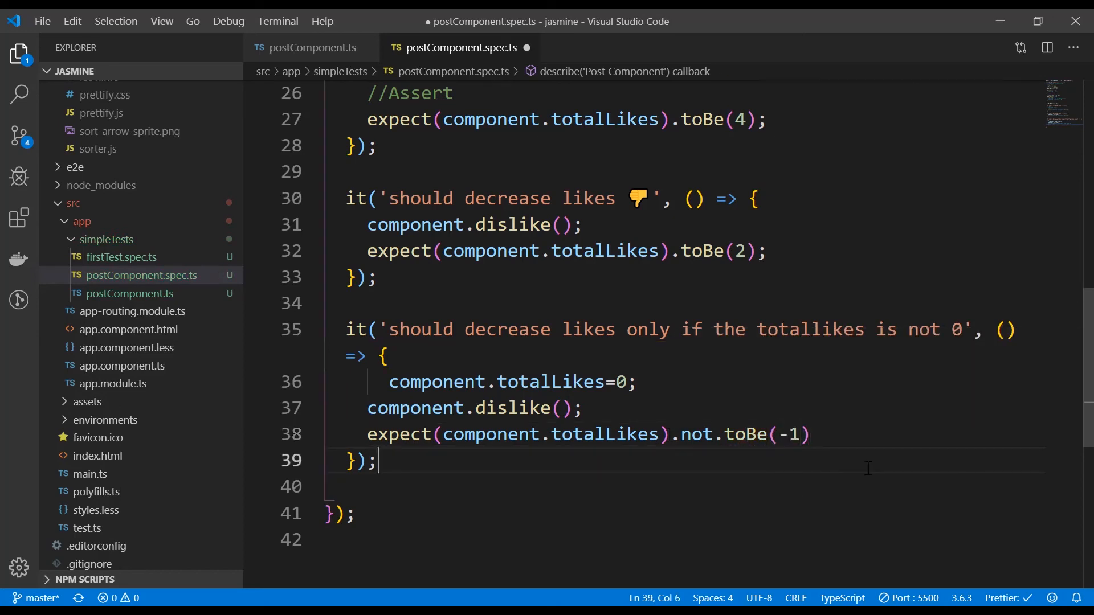
key(Down)
click(836, 438)
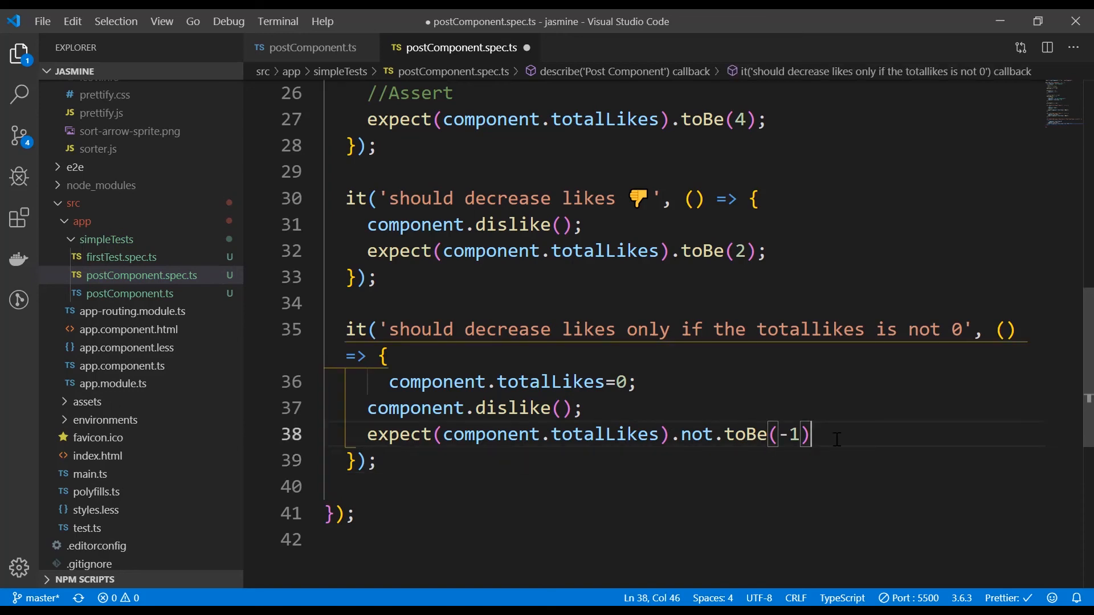
text(;)
Step: Format the document, save the spec file, and zoom the editor out
right_click(758, 364)
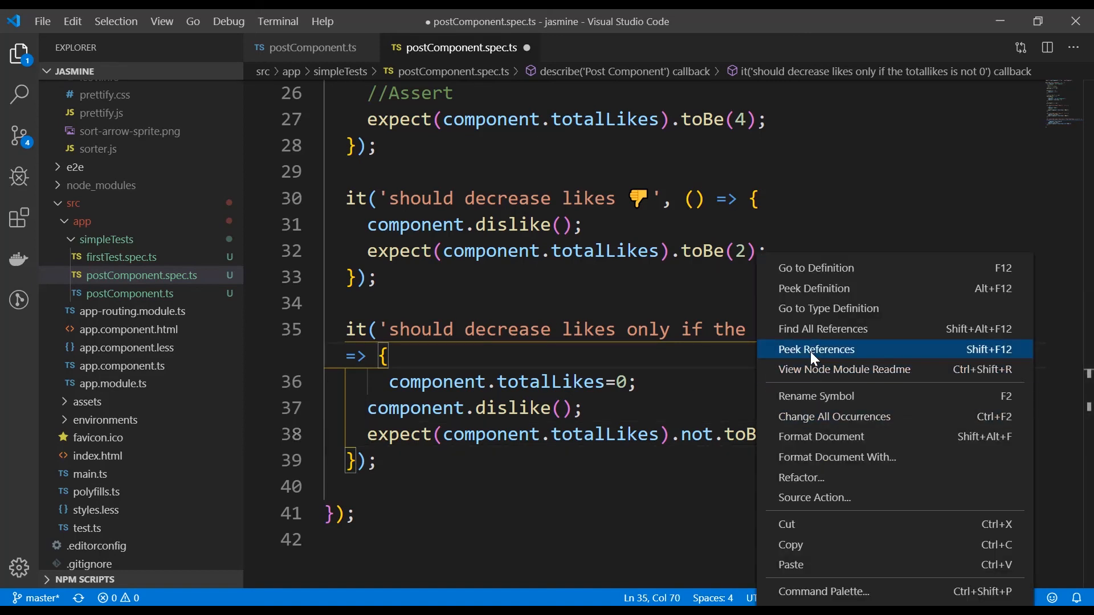
click(815, 439)
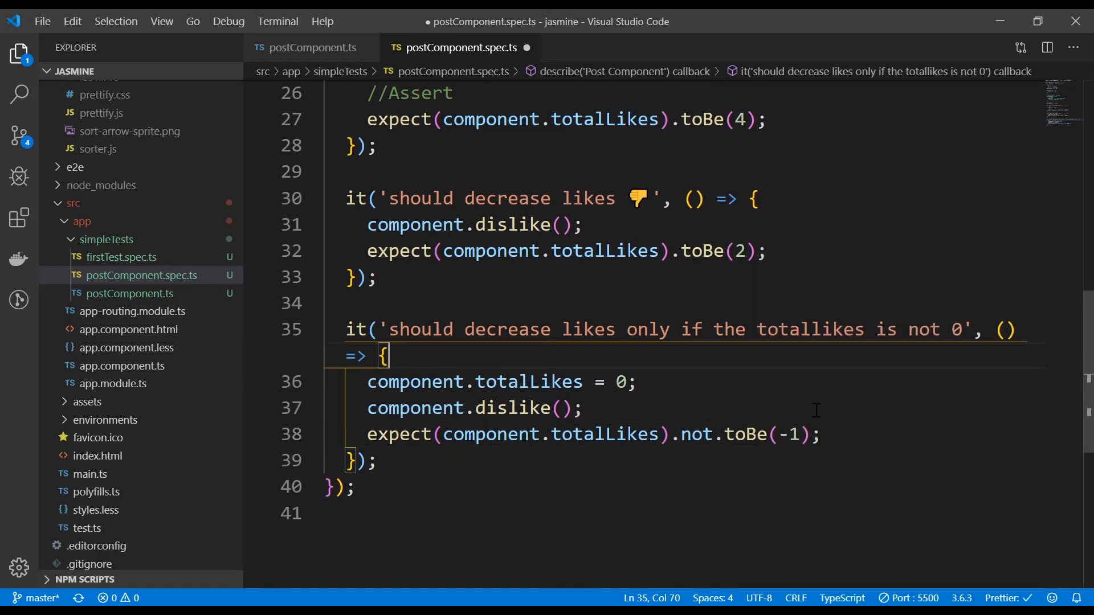
key(ctrl+s)
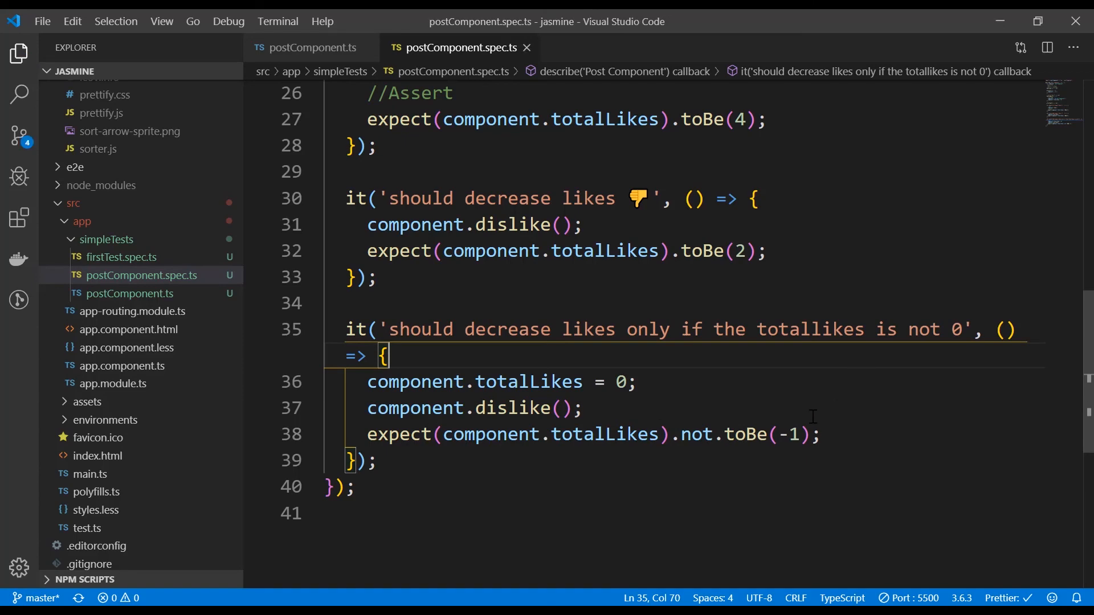
key(ctrl+minus)
scroll(547, 308, up, 3)
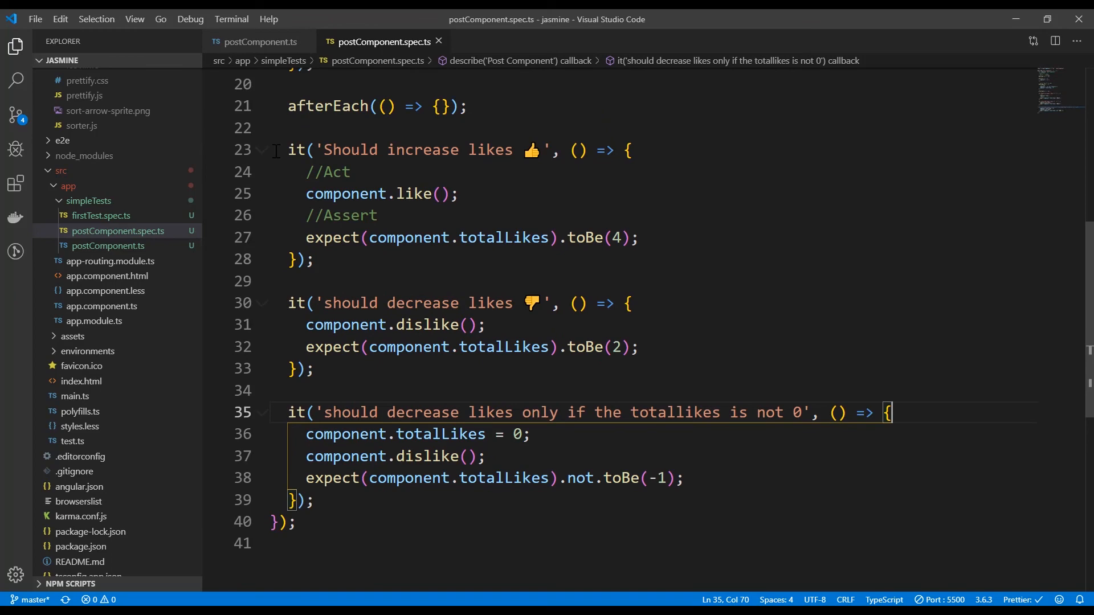
double_click(295, 151)
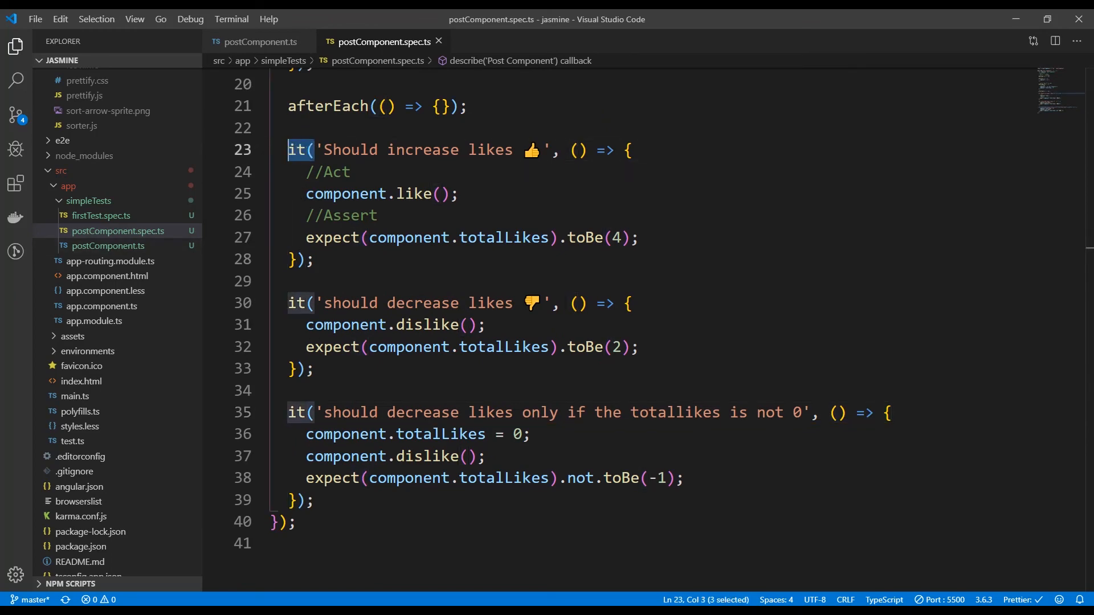
Step: View Karma's 5 specs, 0 failures, then switch to the 100% Istanbul coverage report
key(alt+Tab)
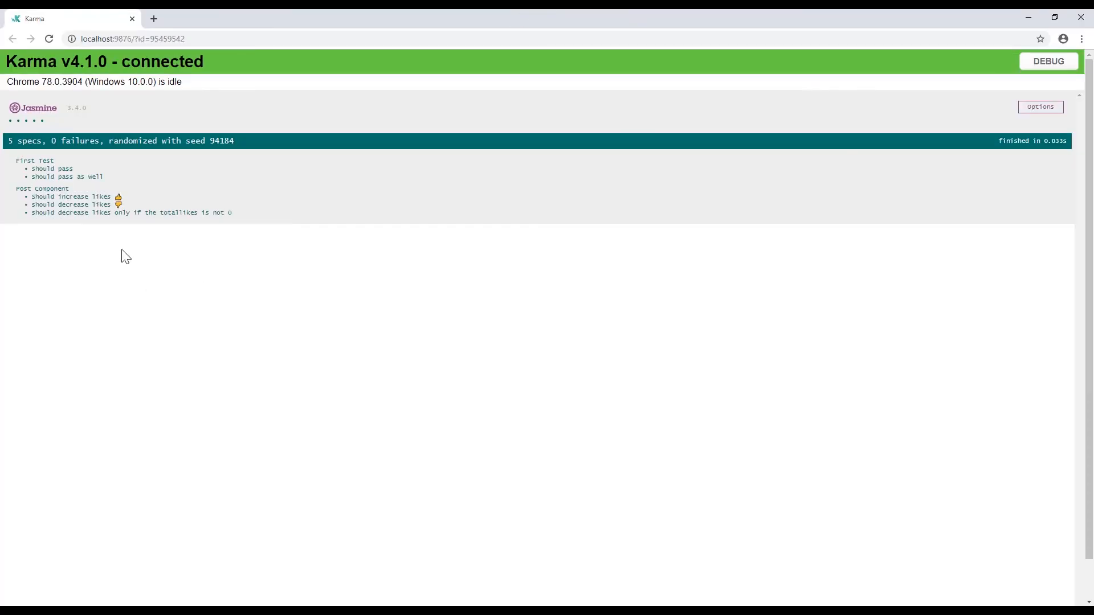
scroll(206, 269, up, 2)
scroll(206, 269, up, 3)
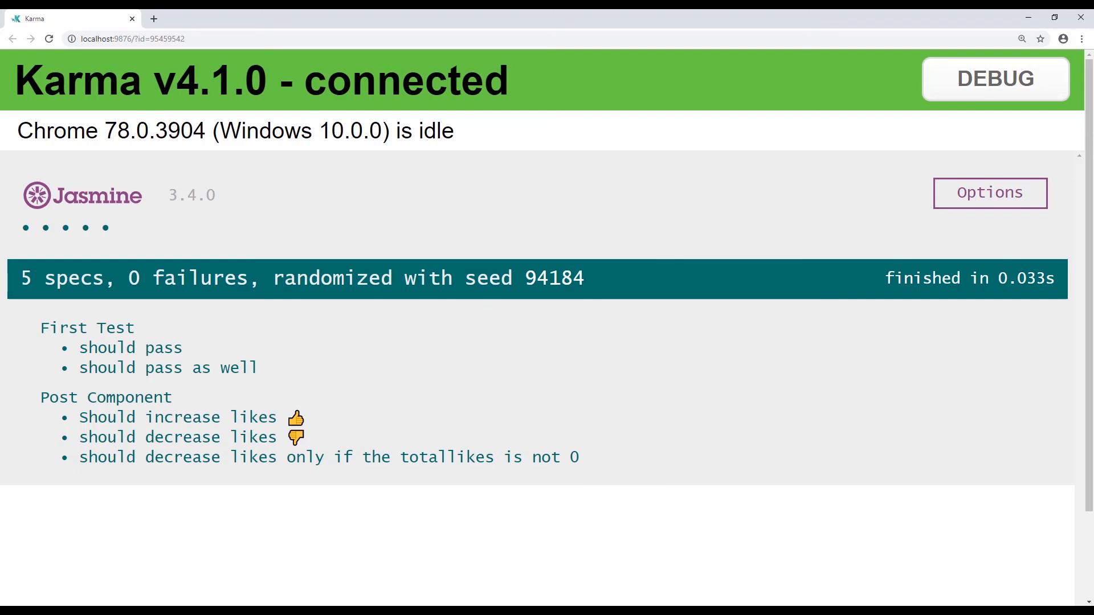
key(alt+Tab)
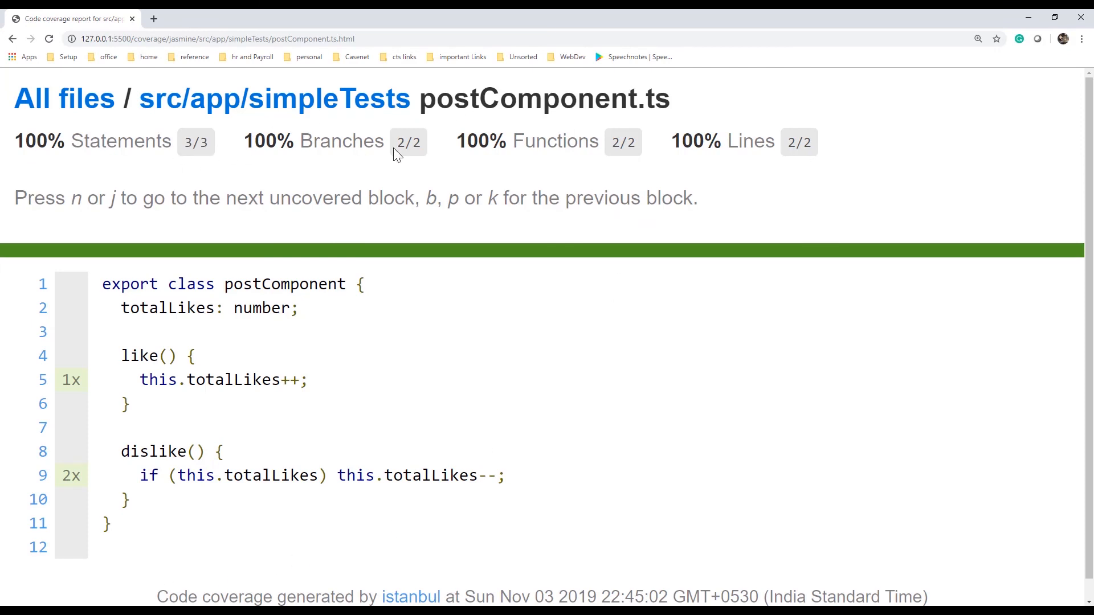
click(298, 107)
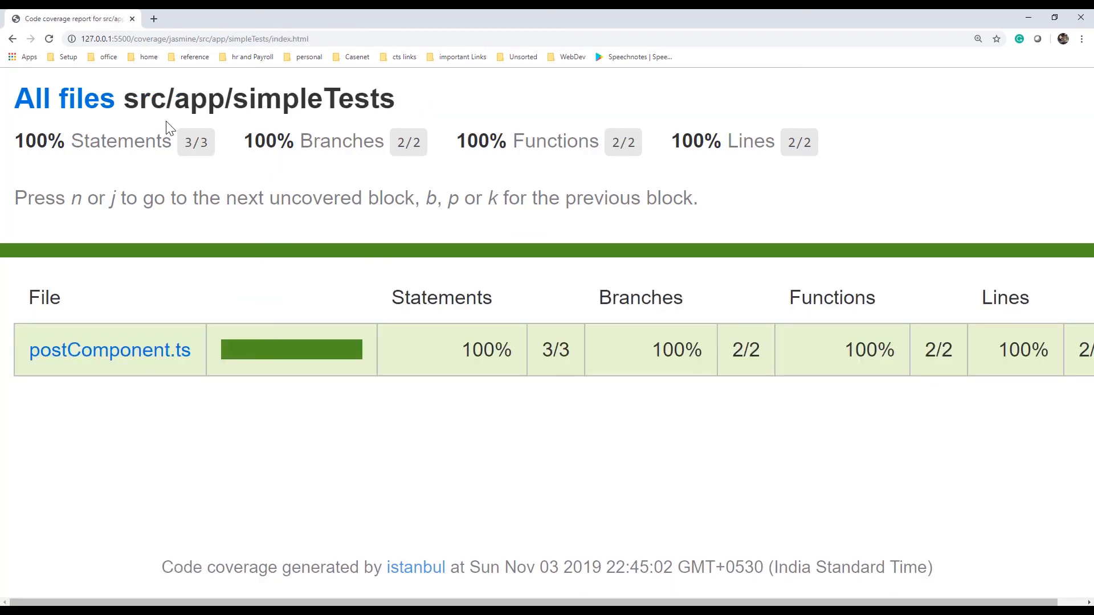
click(58, 110)
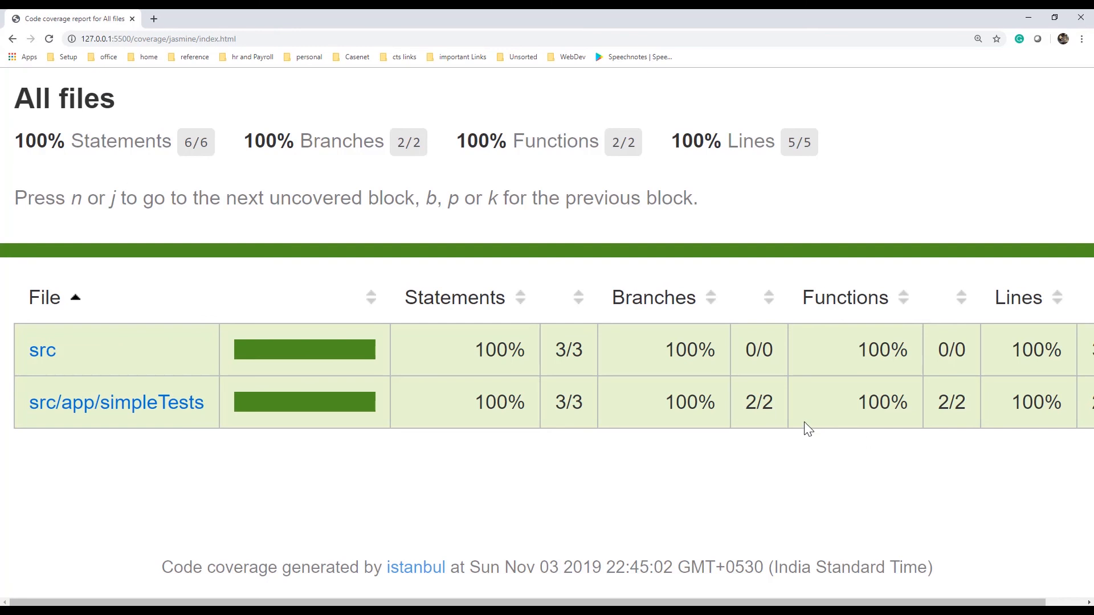
key(ctrl+minus)
key(ctrl+minus)
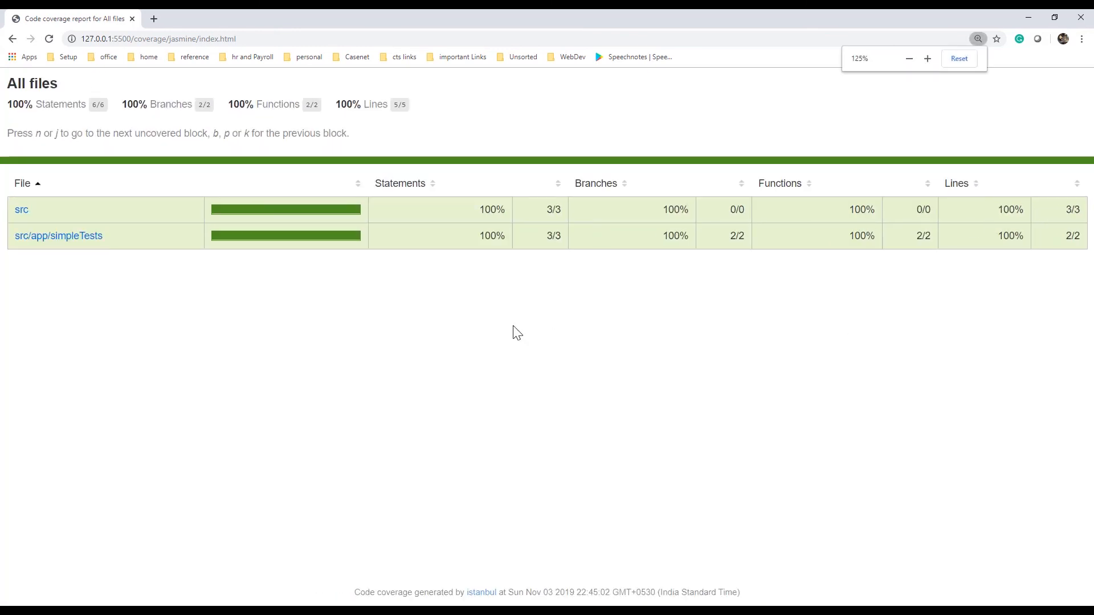
click(56, 237)
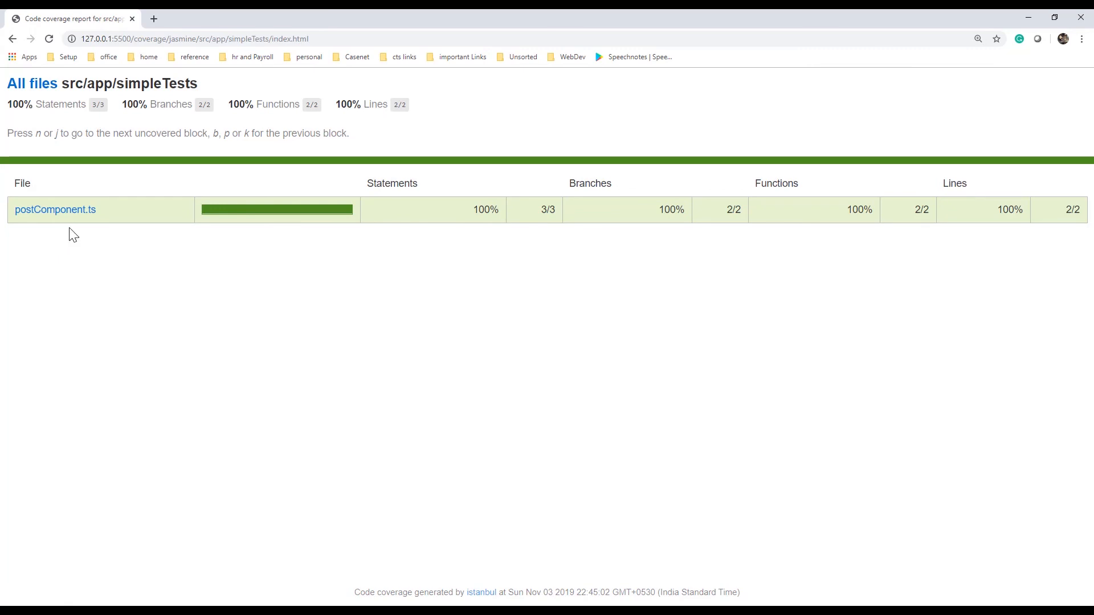
click(72, 213)
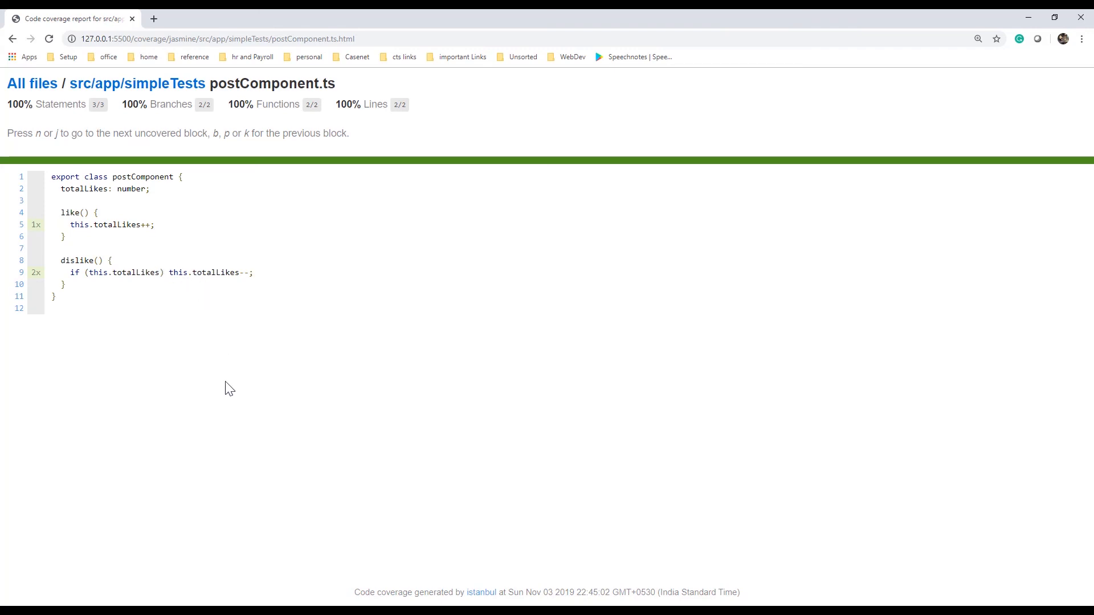
scroll(184, 334, up, 2)
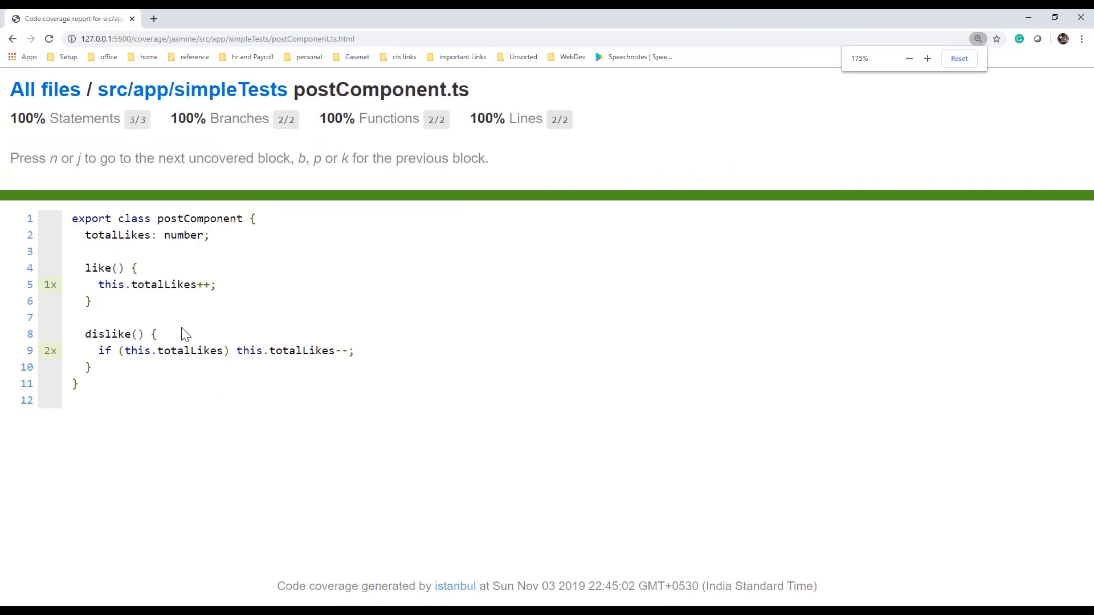